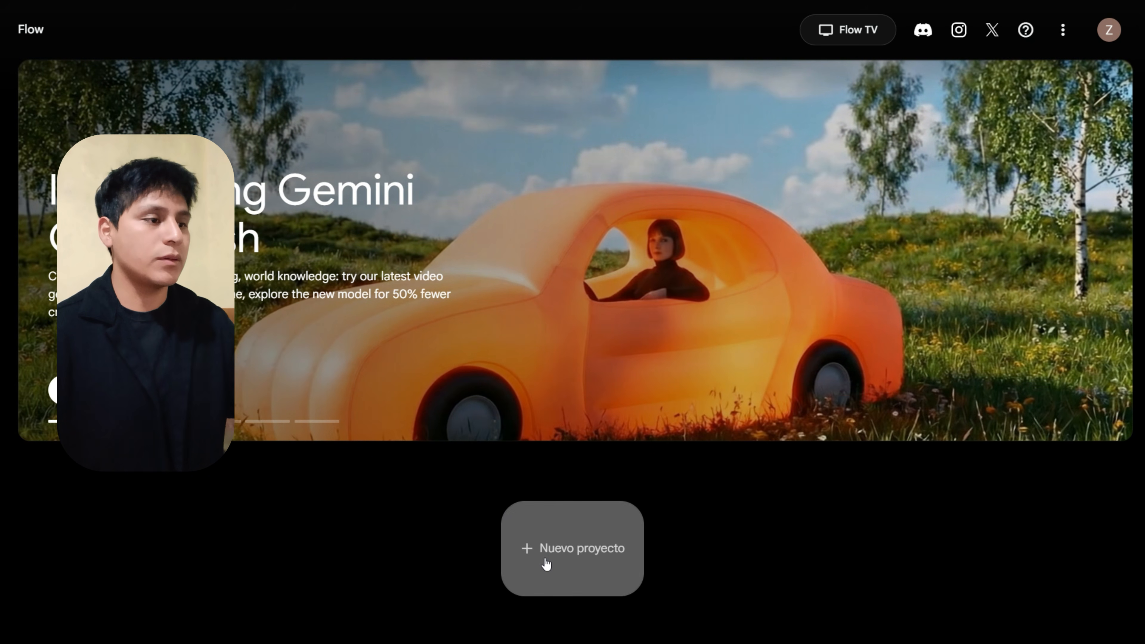
Create a new project and enter a 16:9 character model-sheet prompt for a 30-year-old man in a black and grey "ZehIAs" mountain jacket
click(545, 562)
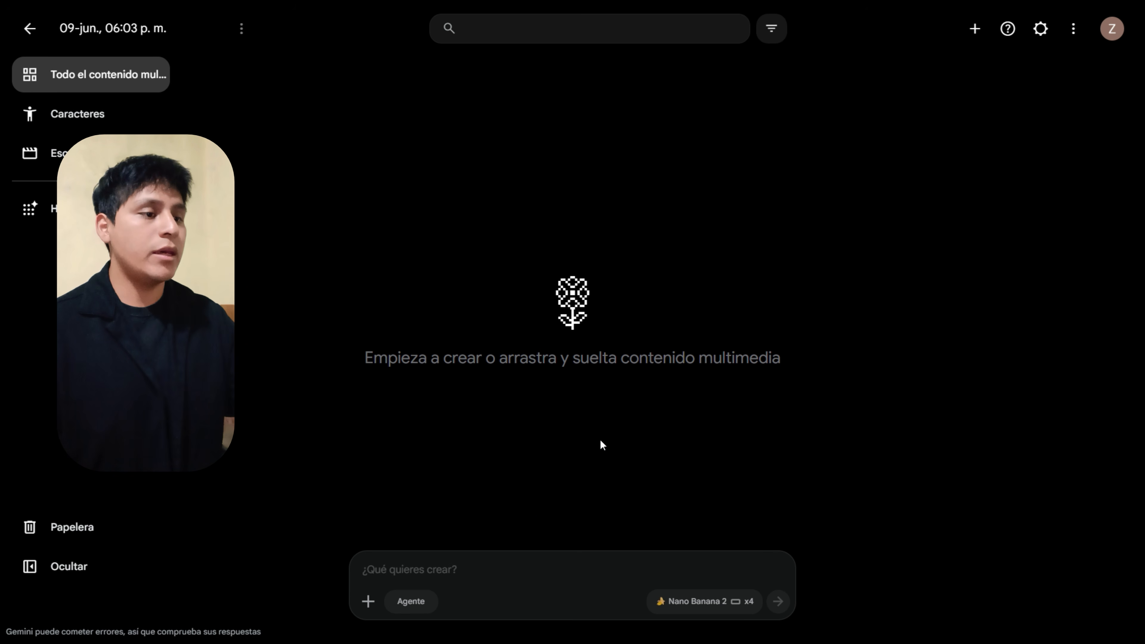
text(Hoja de diseño de personaje completa, model sheet, turnaround de @Elías en múltiples vistas detalladas sobre un fondo gris neutro minimalista. La imagen debe incluir de forma organizada: vista completa de frente (front view), vista completa de espalda (back view), vista completa de perfil lateral (side view), y un desglose de vestimenta a un costado (clothing showcase layout). @Elías es un hombre de 30 años, aspecto rudo pero estilizado, cabello castaño corto ligeramente despeinado, barba de 3 días bien cuidada. Viste una chaqueta técnica de montaña premium de color negro y gris minimalista; en la vista frontal y lateral se muestra el logo "ZehIAs" en color blanco en el lado izquierdo del pecho, y en la vista de espalda se muestra el logo "ZehIAs" sutilmente en la parte superior. Estilo concept art de alta gama, fotografía de catálogo de diseño, hiperrealista, iluminación difusa de estudio, detalles de texturas de tela realistas, simetría perfecta, consistencia de personaje absoluta, 8k, --ar 16:9)
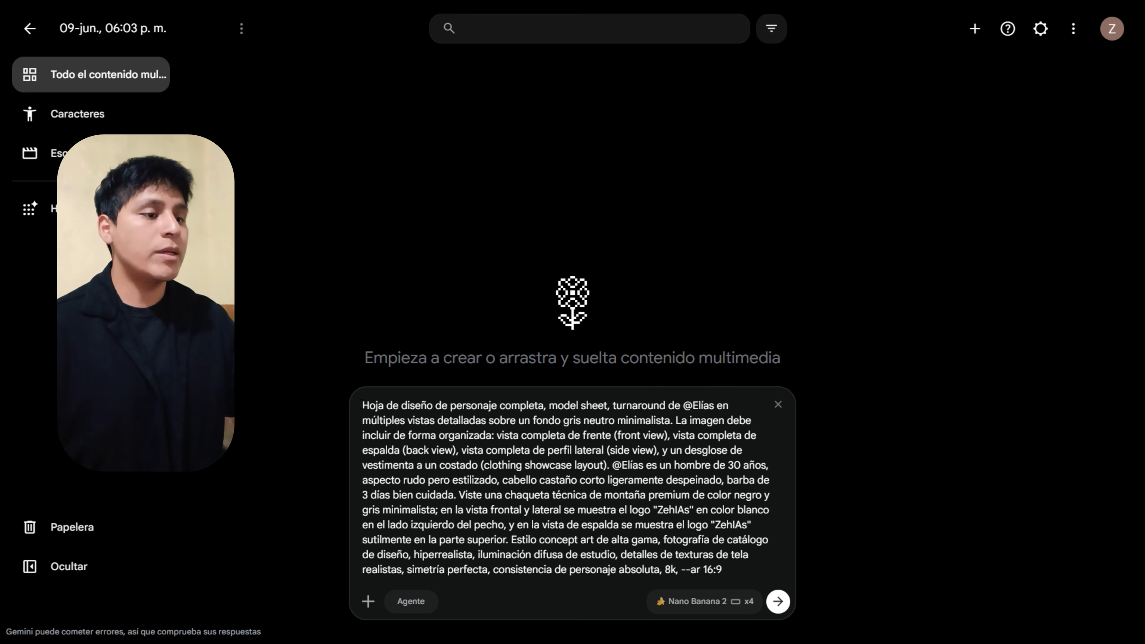
drag(363, 406, 539, 410)
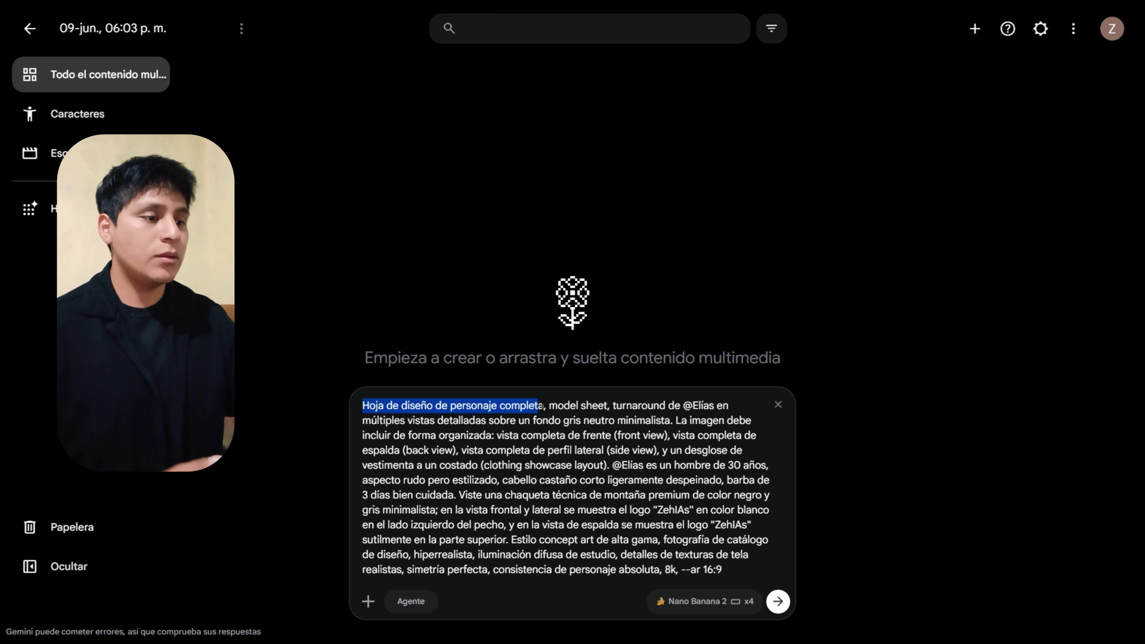
drag(688, 406, 721, 406)
click(688, 406)
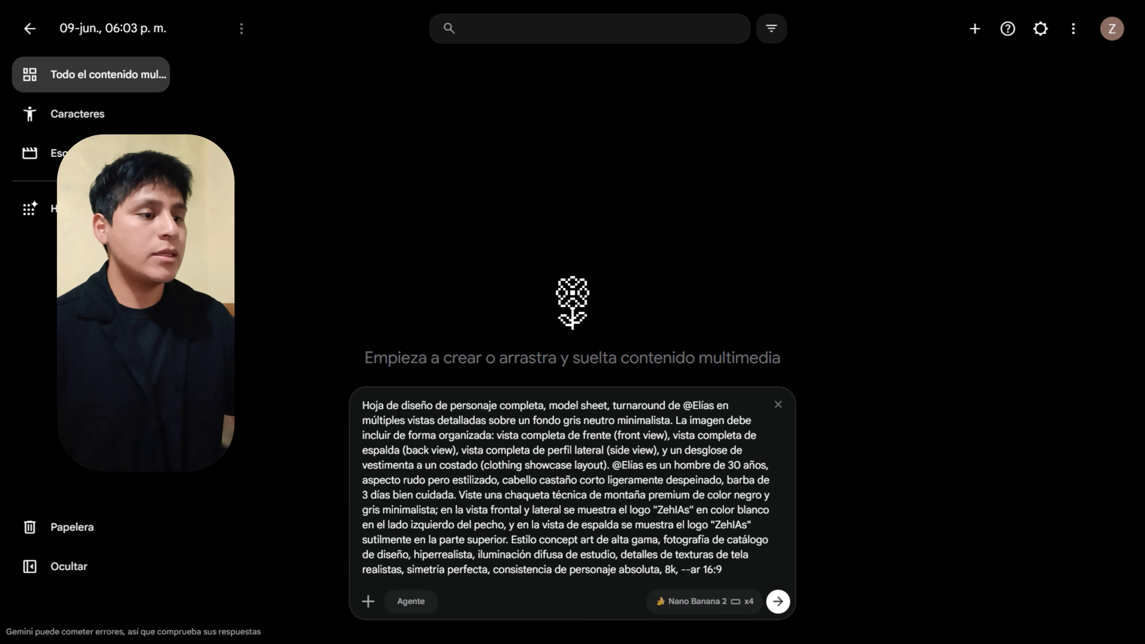
drag(386, 407, 598, 511)
click(598, 511)
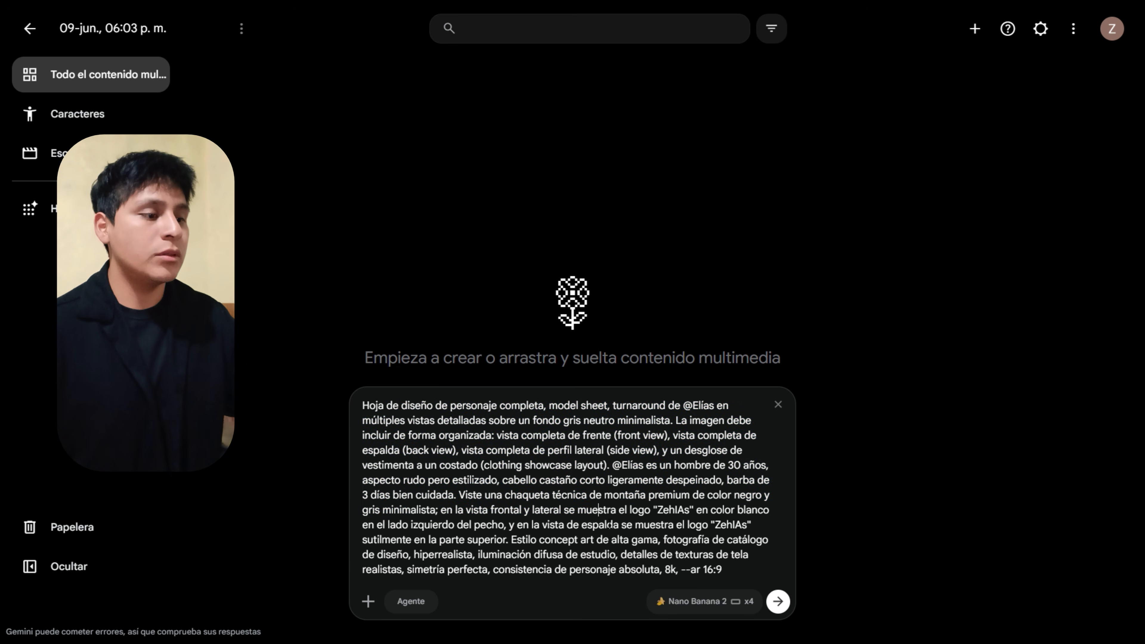
Generate four 16:9 images from the character sheet prompt with the Nano Banana 2 model
click(712, 604)
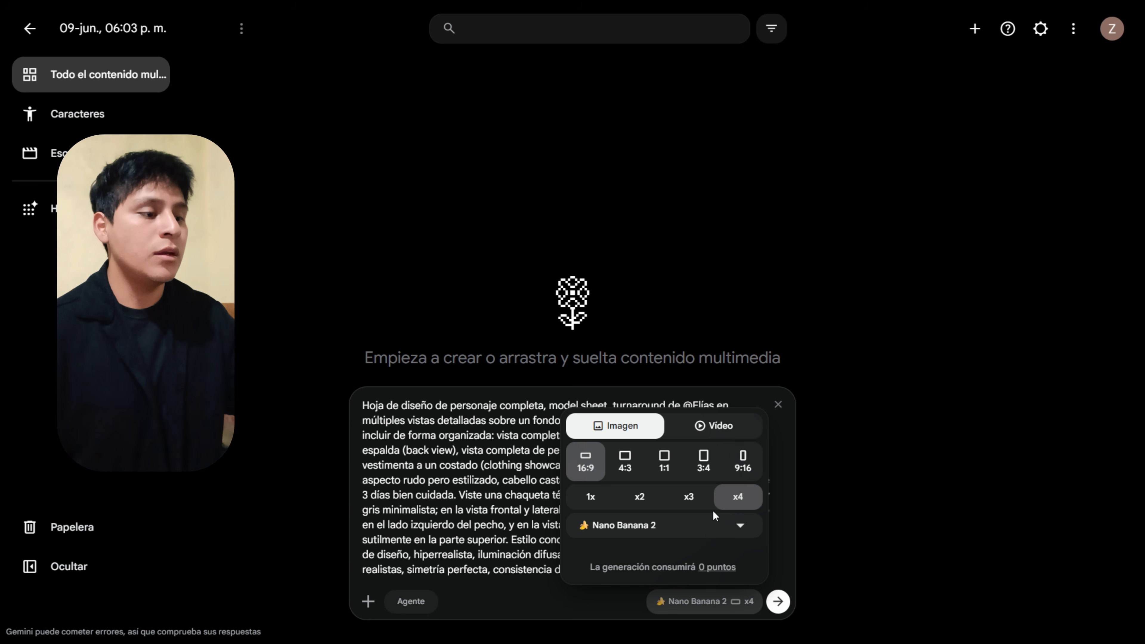
click(713, 524)
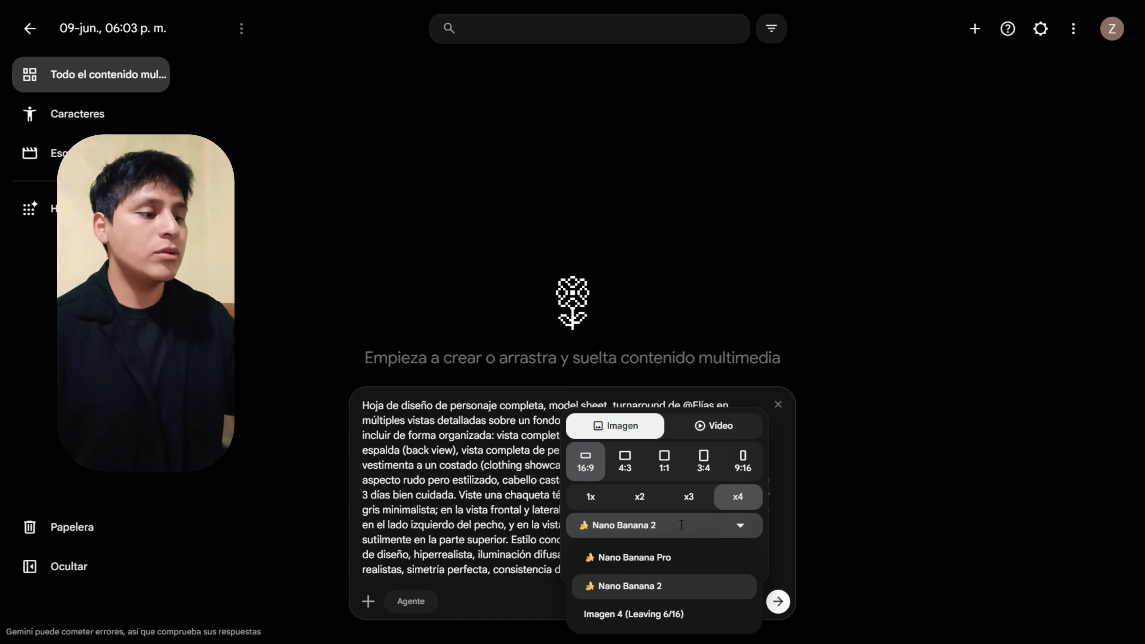
click(641, 588)
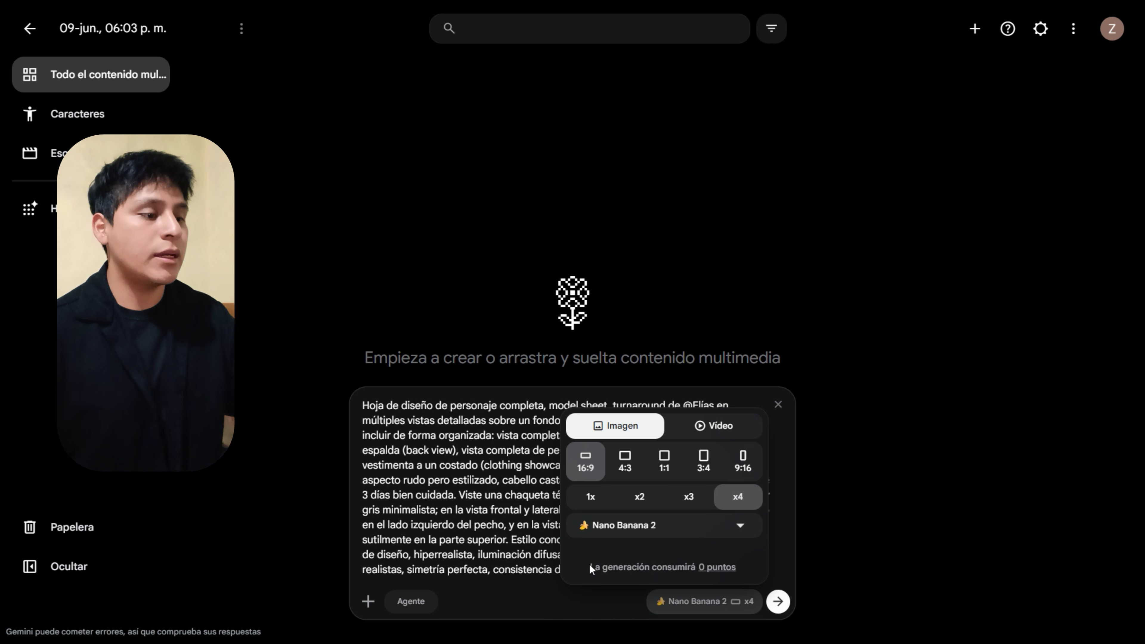
drag(590, 567, 744, 572)
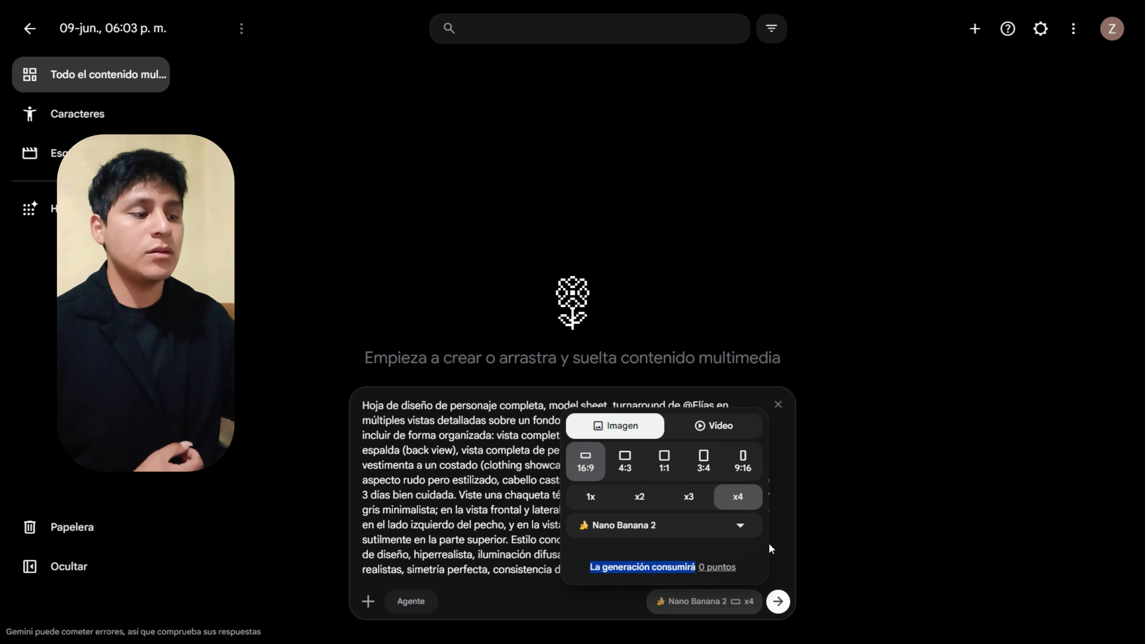
click(779, 601)
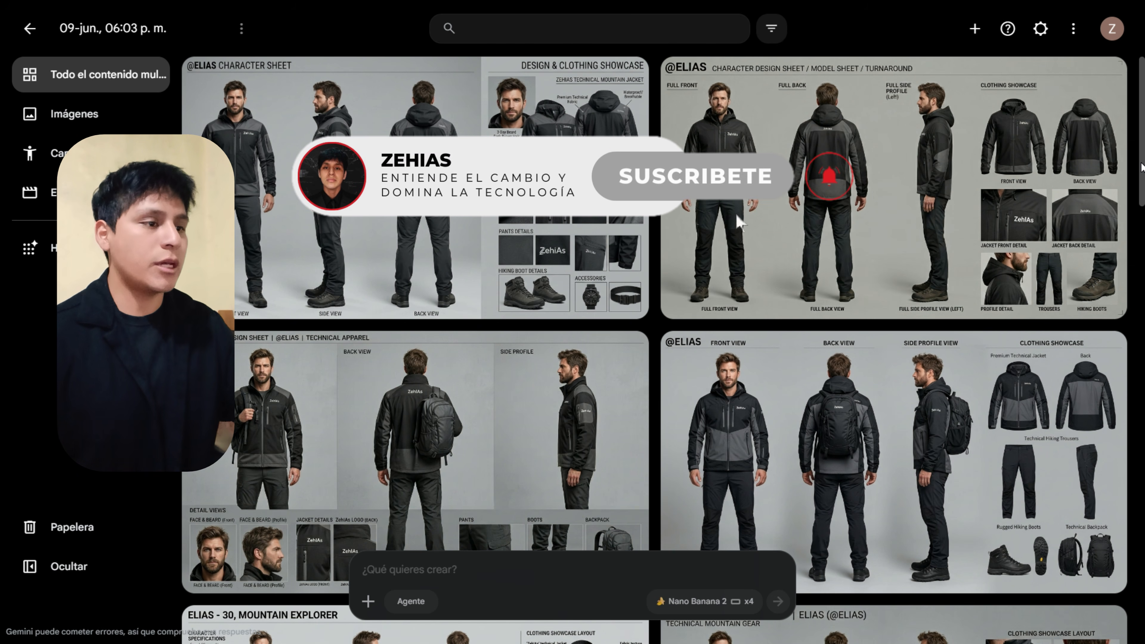
Open the character sheet with front, back and left profile views plus numbered clothing details, and download it in 2K
scroll(1142, 207, down, 5)
drag(1142, 207, 1136, 278)
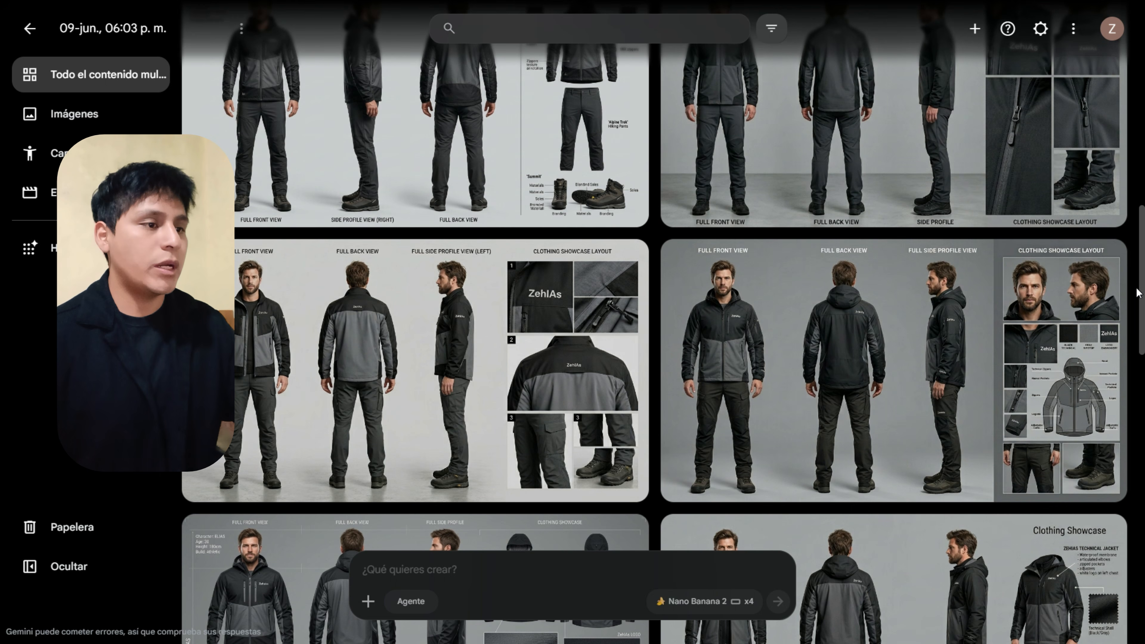
click(449, 363)
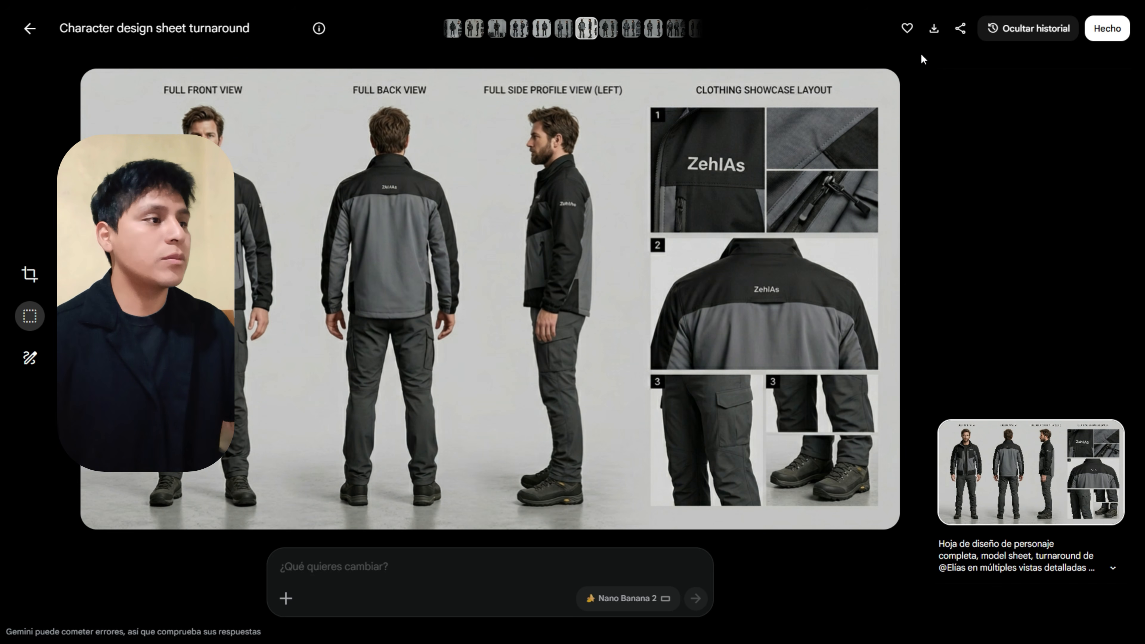
click(936, 34)
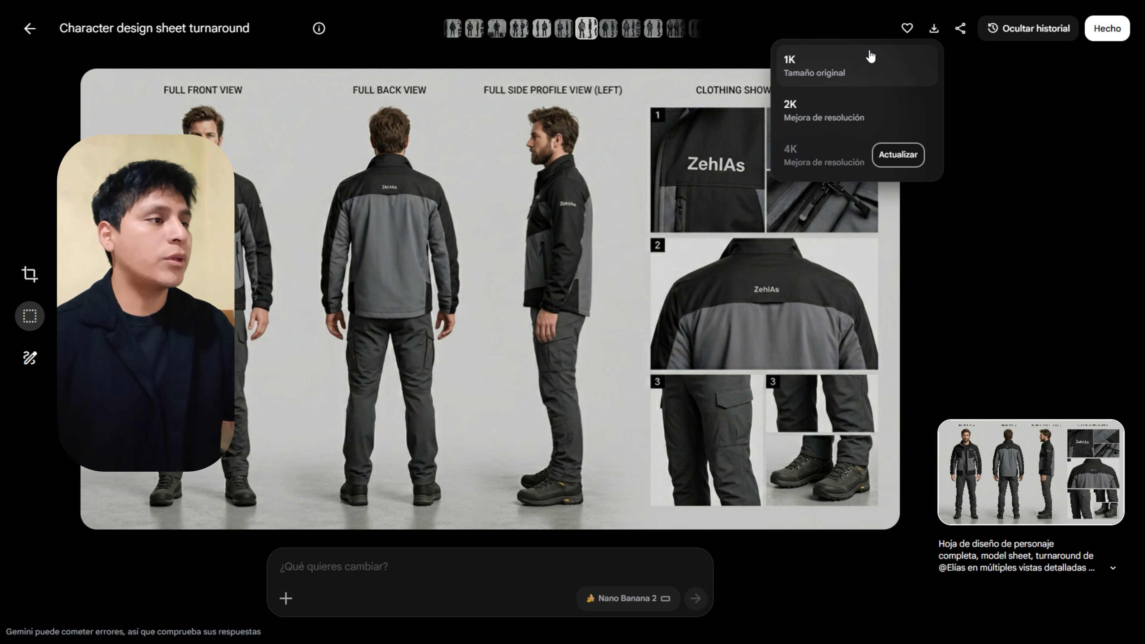
click(800, 111)
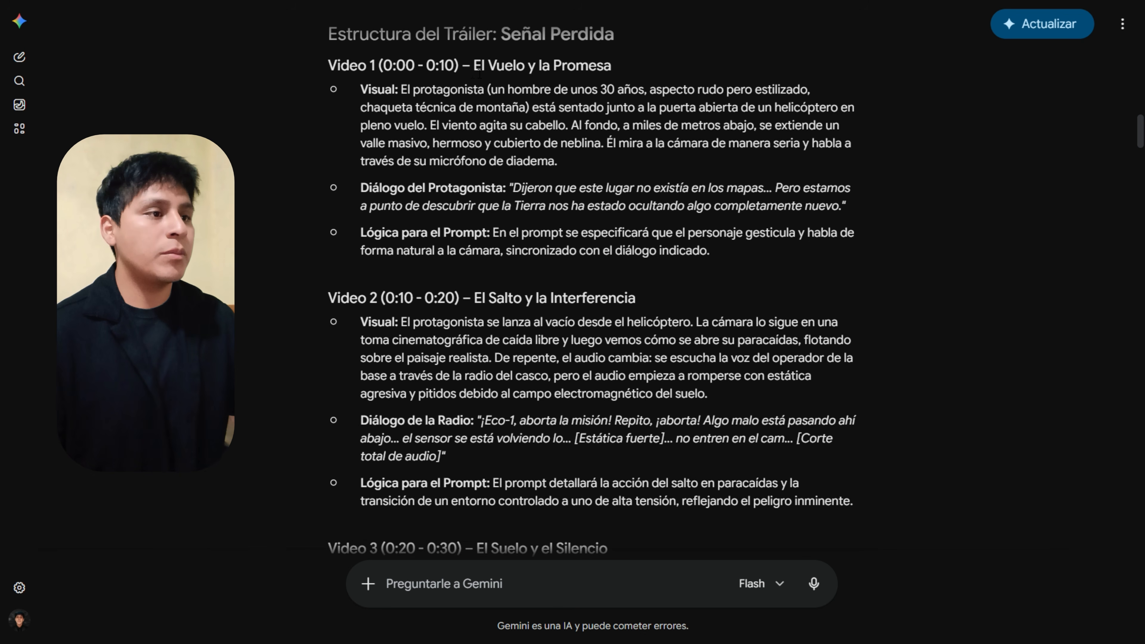
Switch to Gemini and read the "Señal Perdida" trailer structure, covering the scene descriptions of Videos 1, 2 and 3
drag(477, 64, 564, 61)
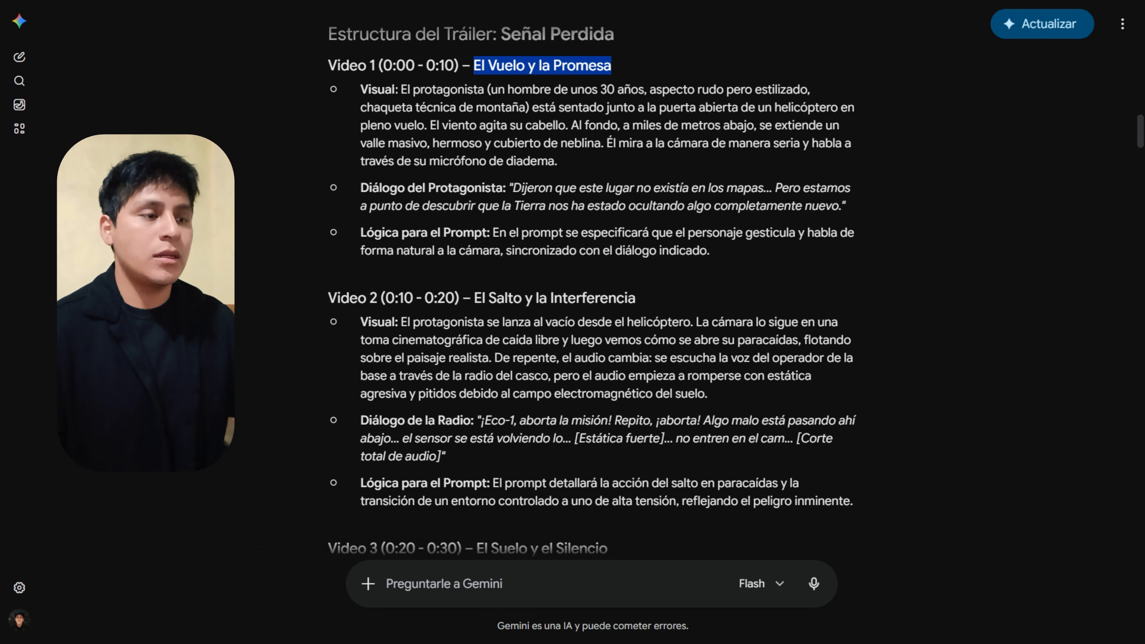
drag(398, 89, 564, 127)
scroll(577, 144, down, 3)
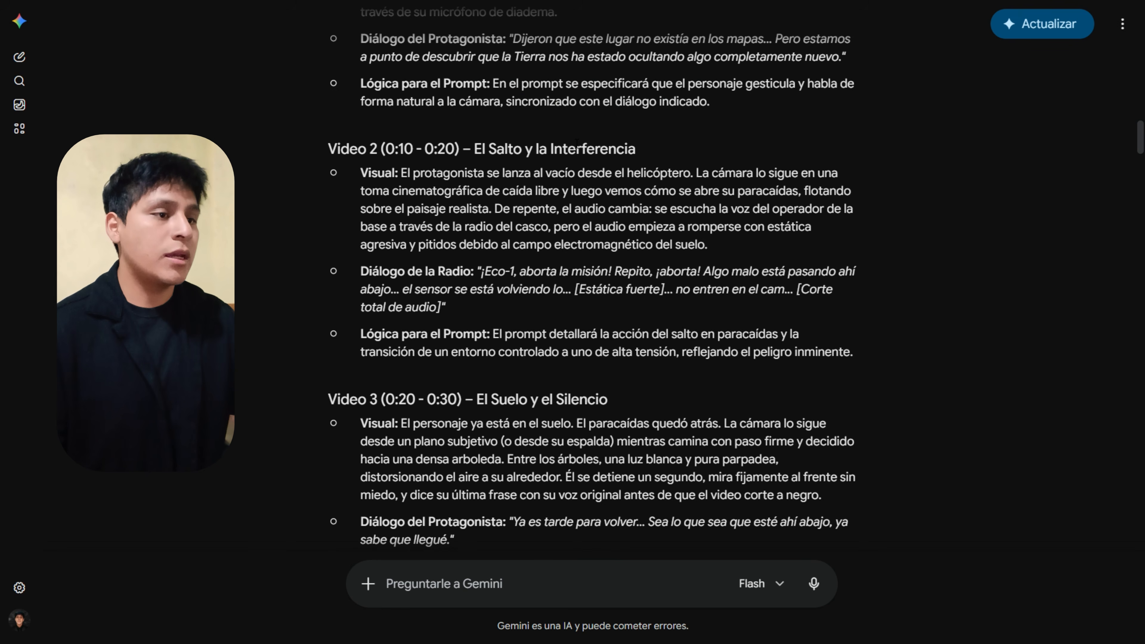
drag(403, 173, 690, 176)
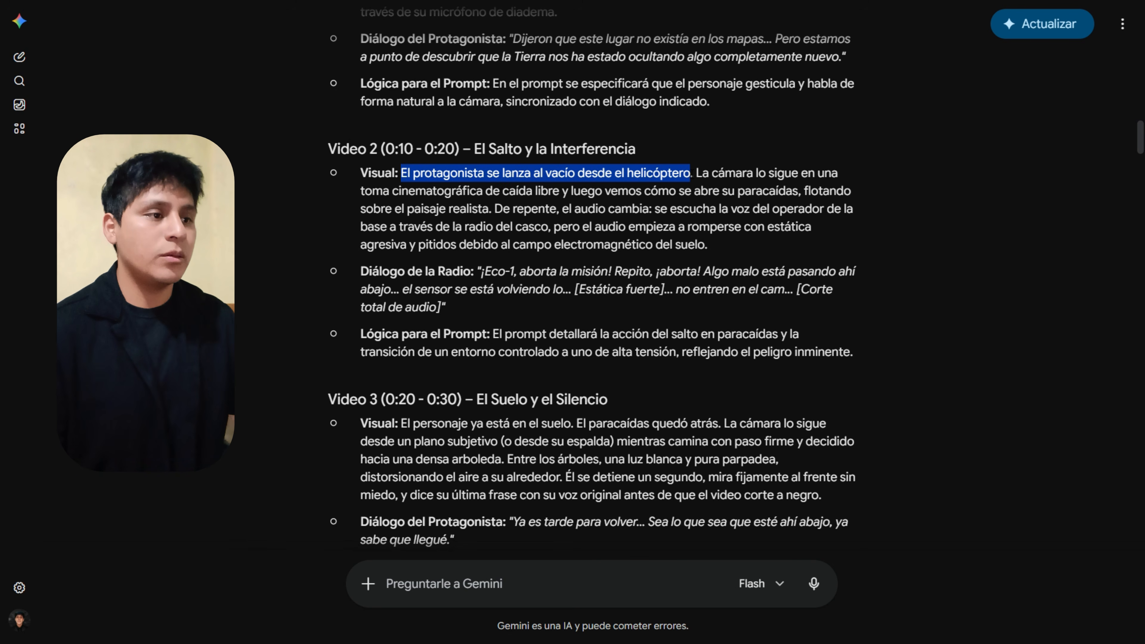
scroll(504, 191, down, 4)
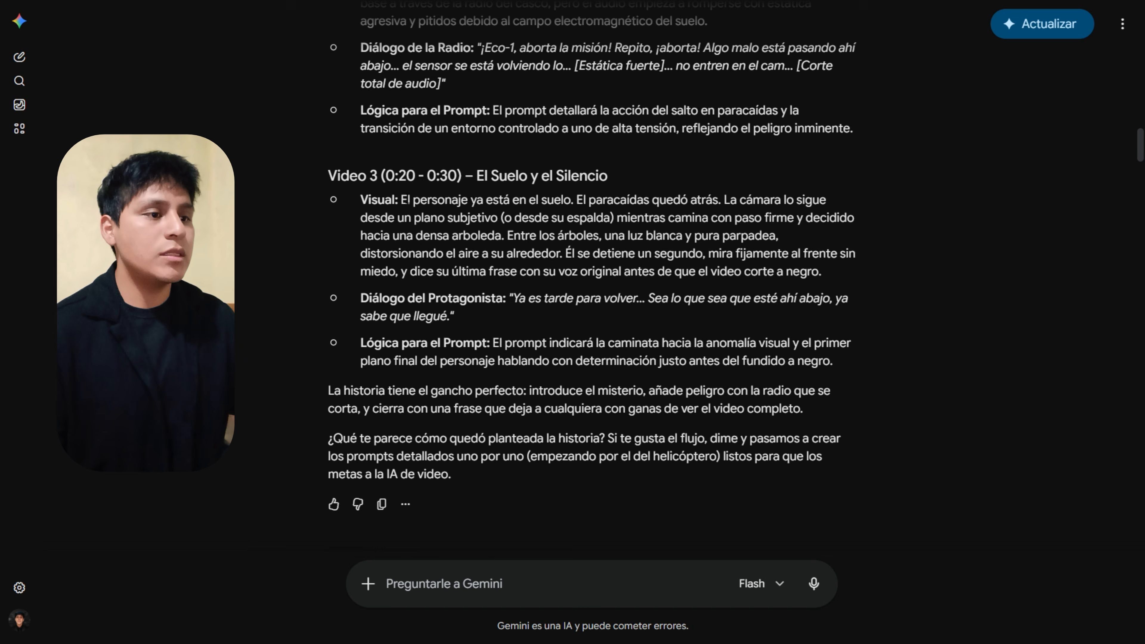
drag(401, 199, 575, 345)
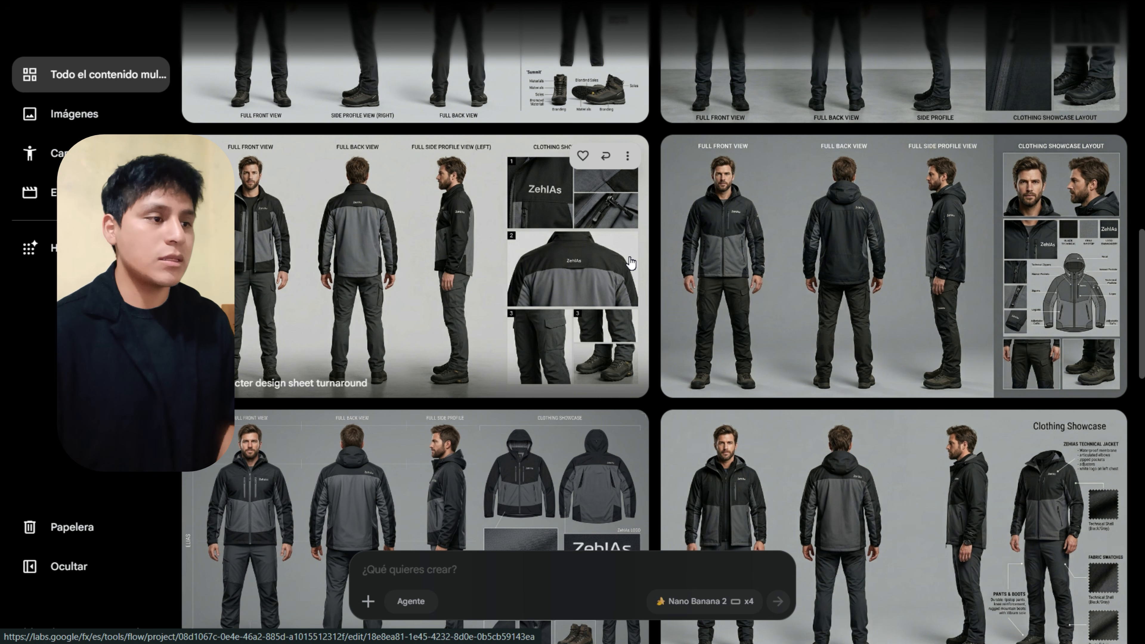
Back in Flow, enter a 16:9 prompt for a matte black and dark grey rescue helicopter in a hangar with a white "ZehIAs" logo
click(483, 575)
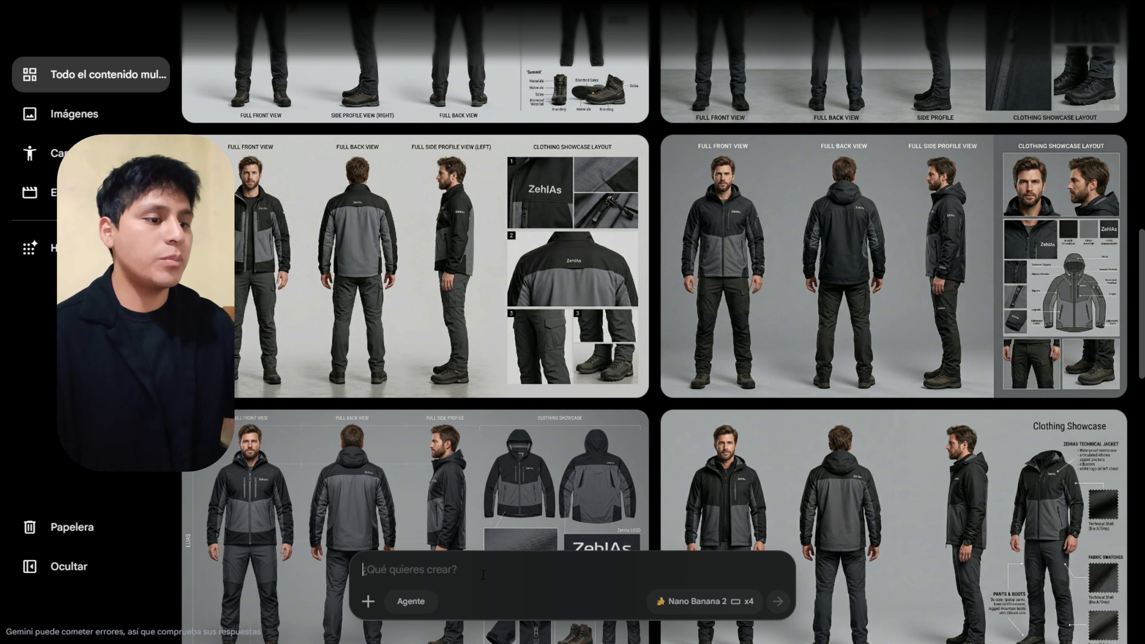
text(@Helicoptero de rescate y exploración moderno y militarizado, diseño aerodinámico de alta gama. Color negro mate y gris oscuro minimalista. En el fuselaje lateral lleva impreso de forma limpia y visible el logo "ZehIAs" en color blanco. Fotografiado en un plano de tres cuartos en un hangar con iluminación cinematográfica de estudio. Texturas de metal realista, reflejos sutiles, estética premium, 8k, --ar 16:9)
drag(434, 527, 631, 525)
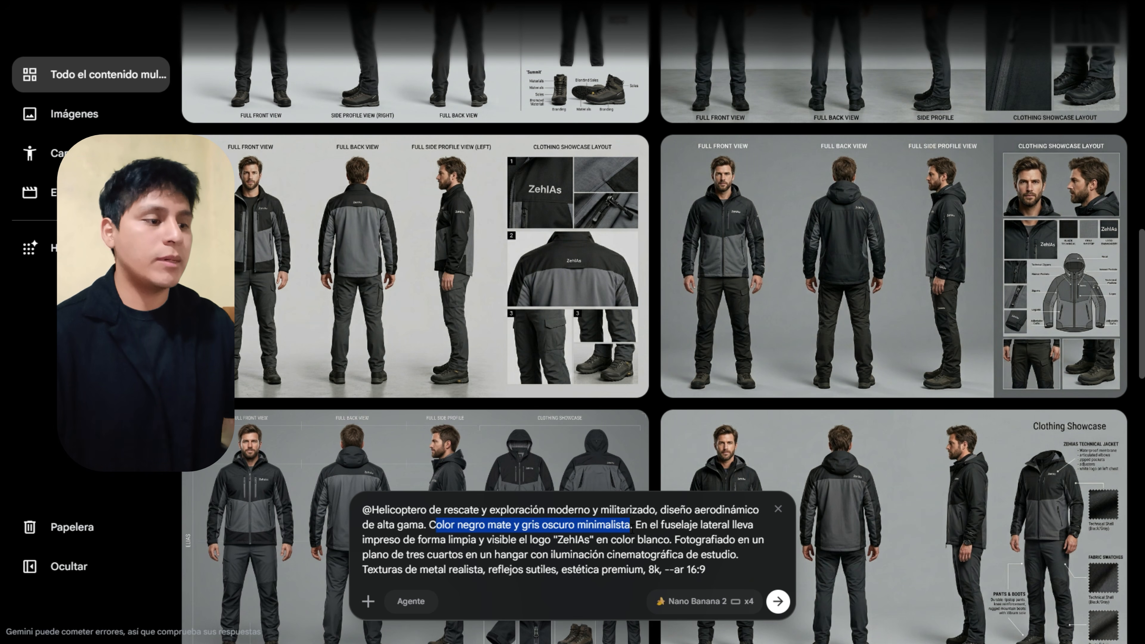
drag(553, 541, 602, 544)
drag(677, 541, 721, 568)
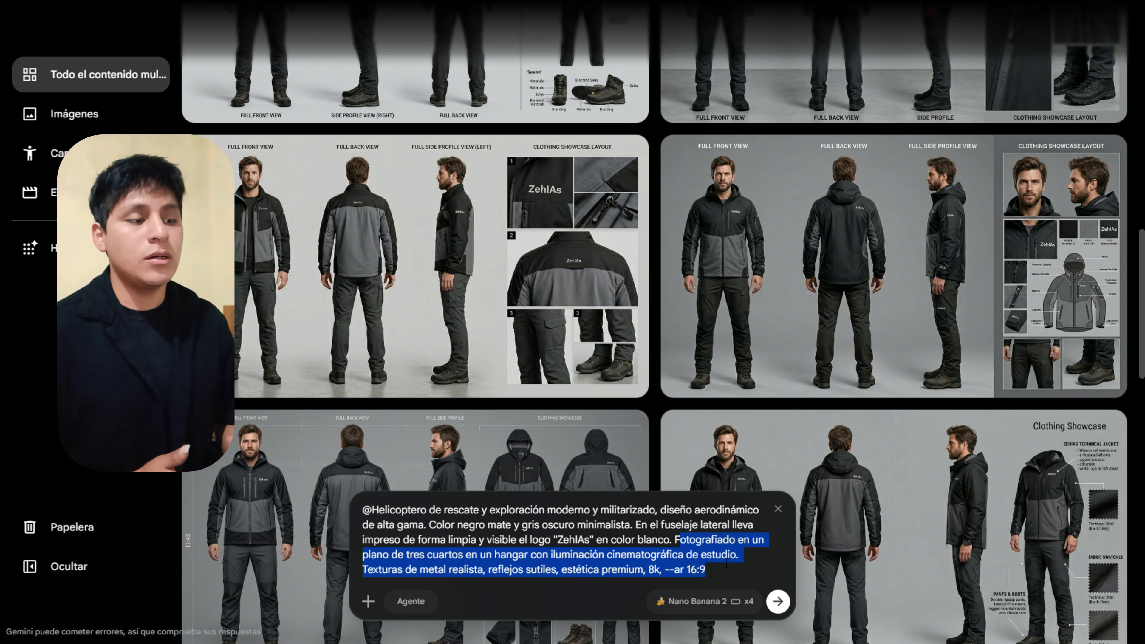
click(720, 572)
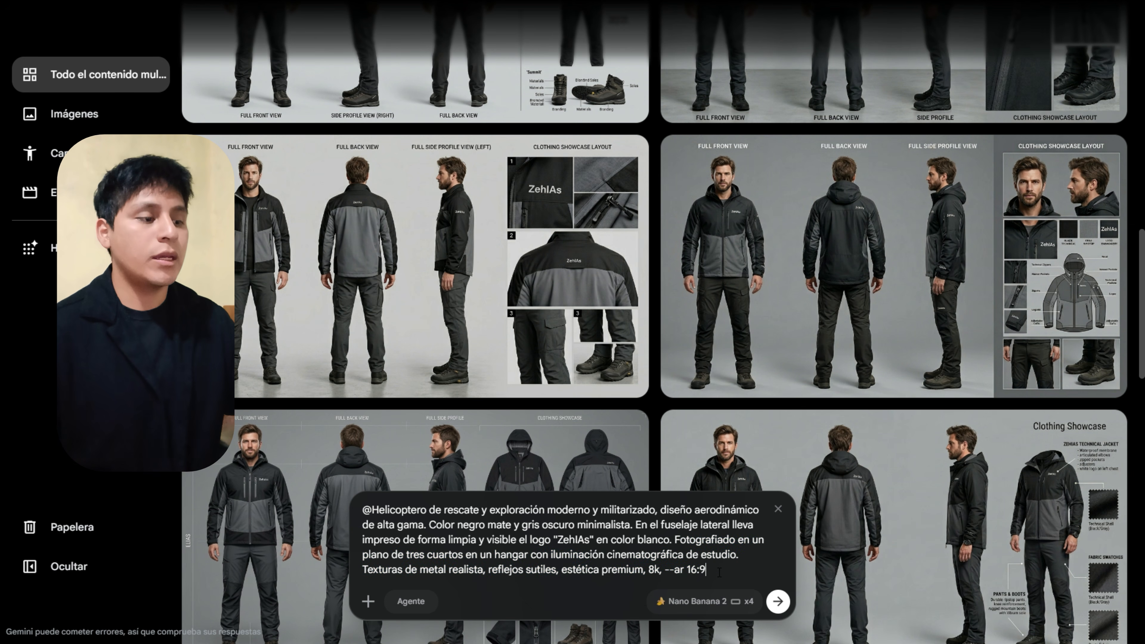
drag(563, 554, 584, 556)
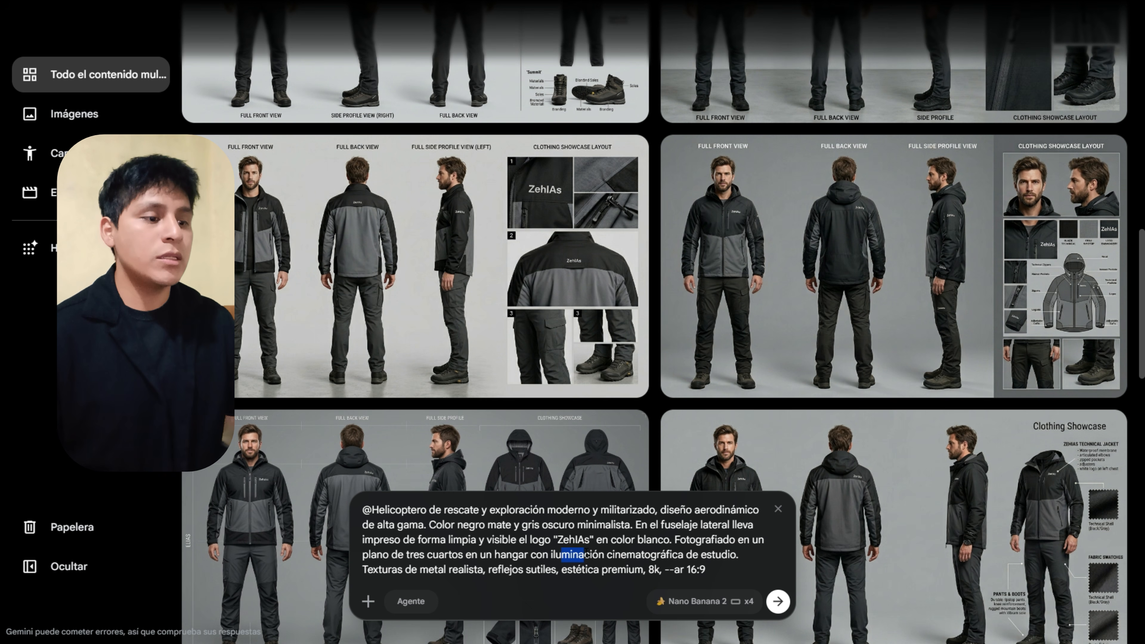
drag(388, 571, 417, 570)
drag(519, 570, 486, 525)
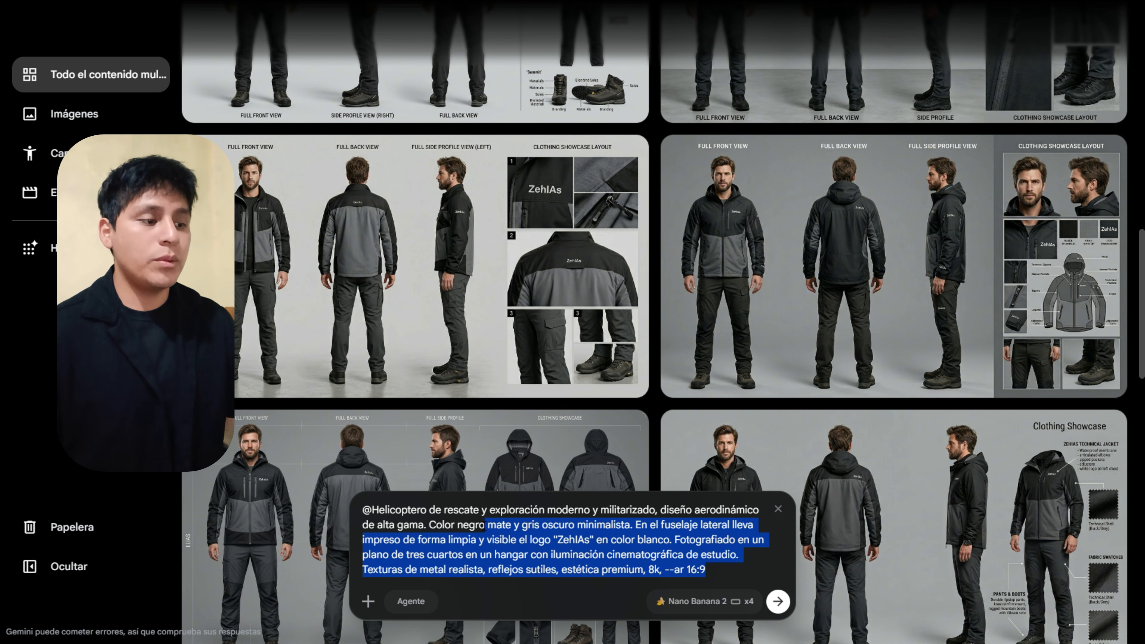
Check the generation cost and generate four 16:9 helicopter images with Nano Banana 2
click(706, 604)
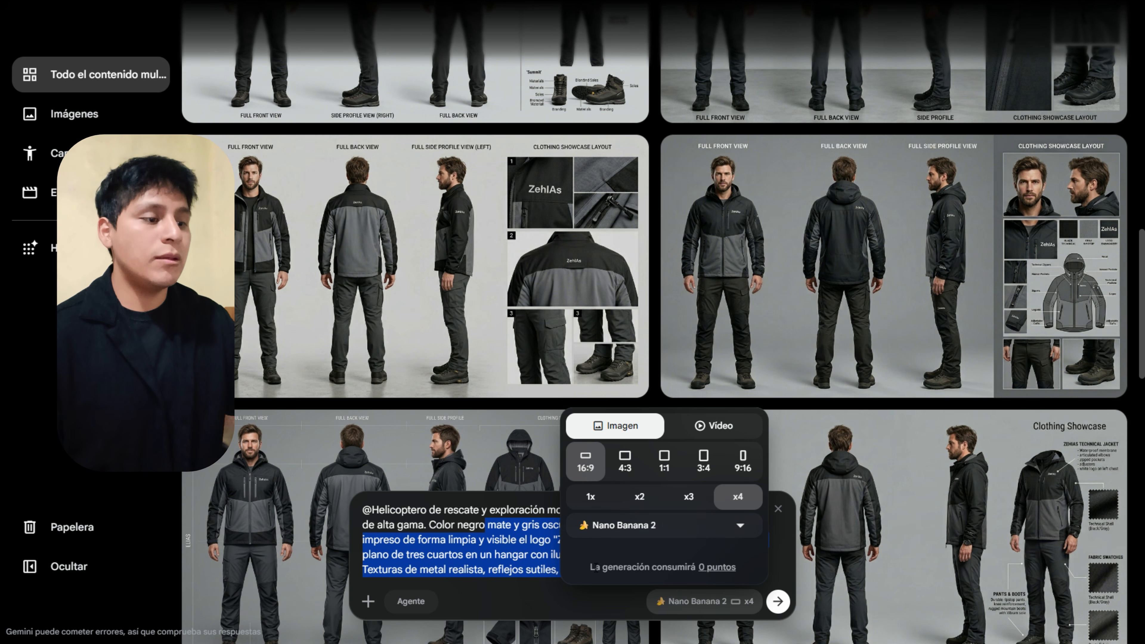
drag(595, 568, 751, 581)
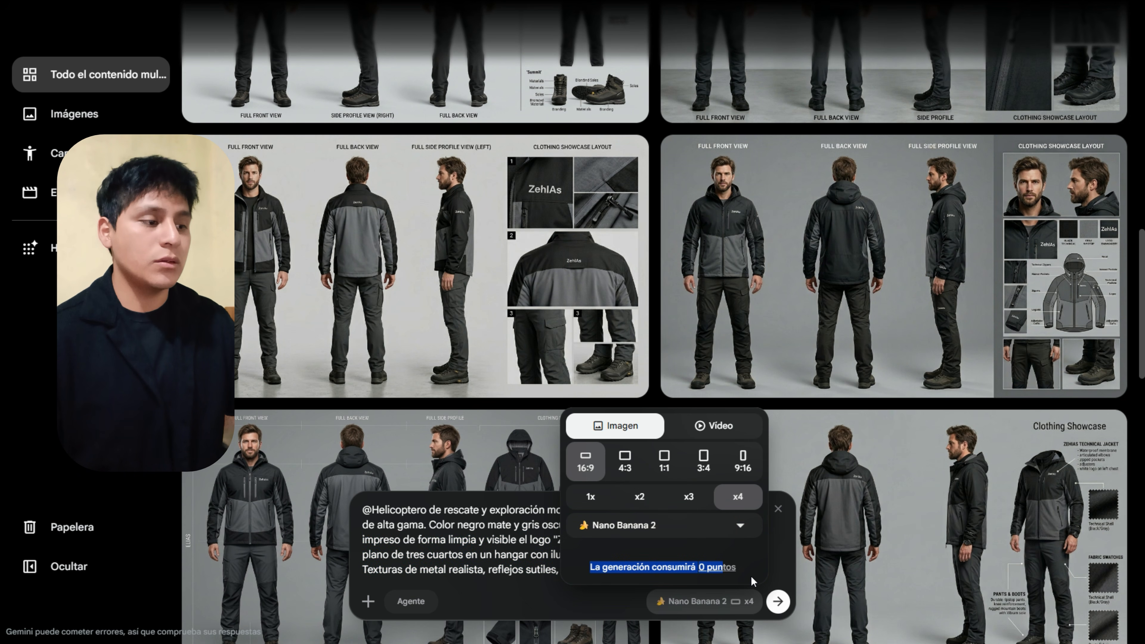
click(786, 610)
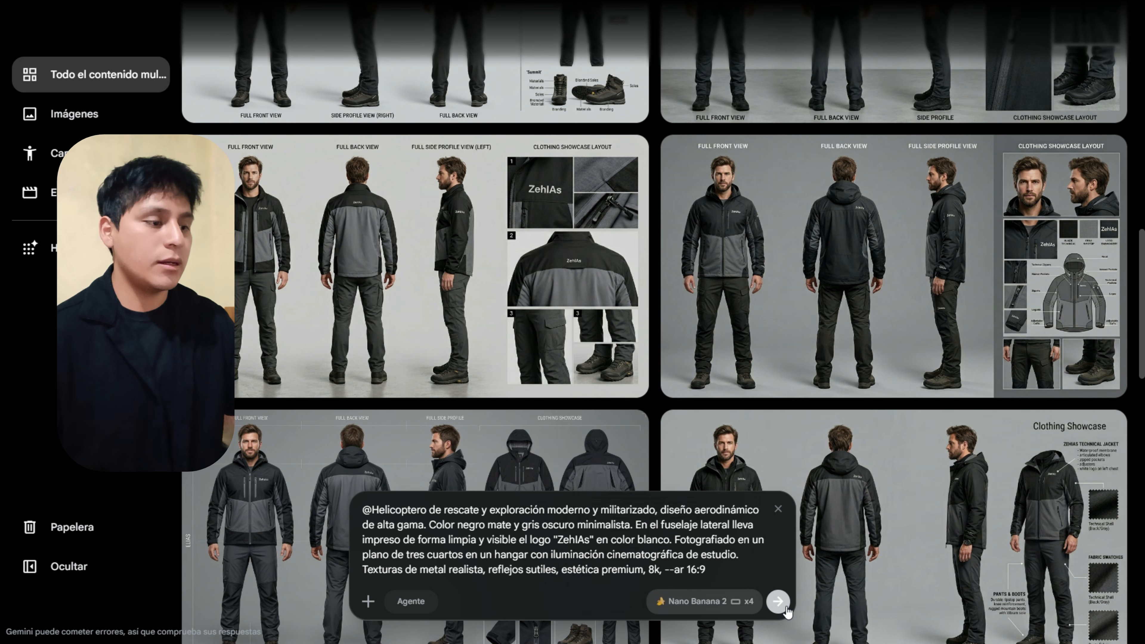
click(778, 602)
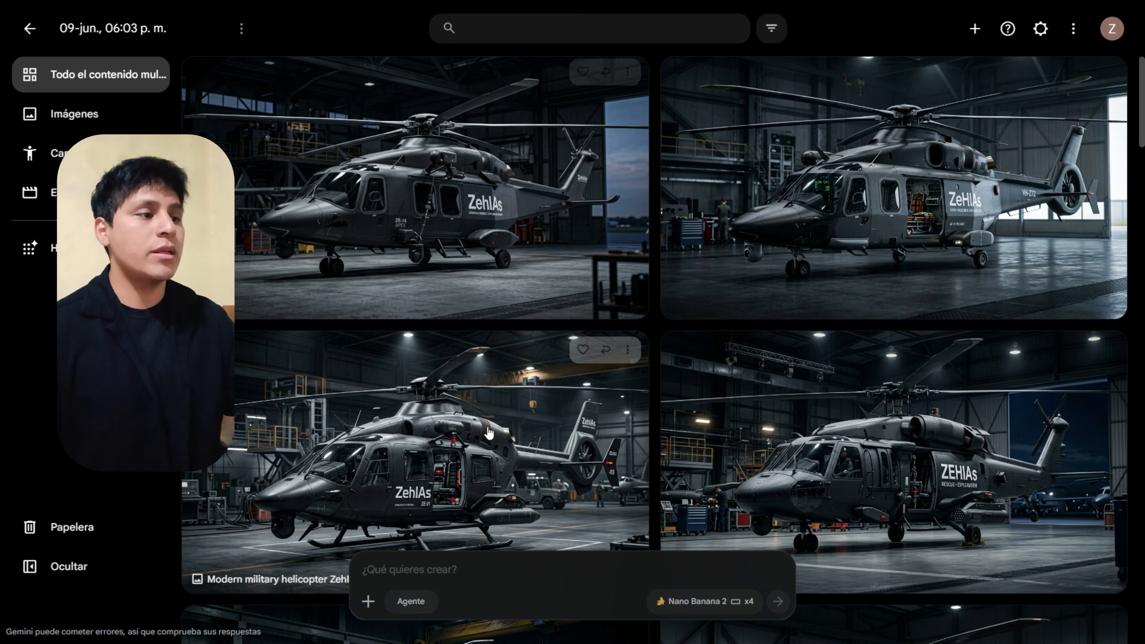
Open the helicopter image with the bright open hangar doorway behind its tail and bring up its download options
mouse_move(788, 235)
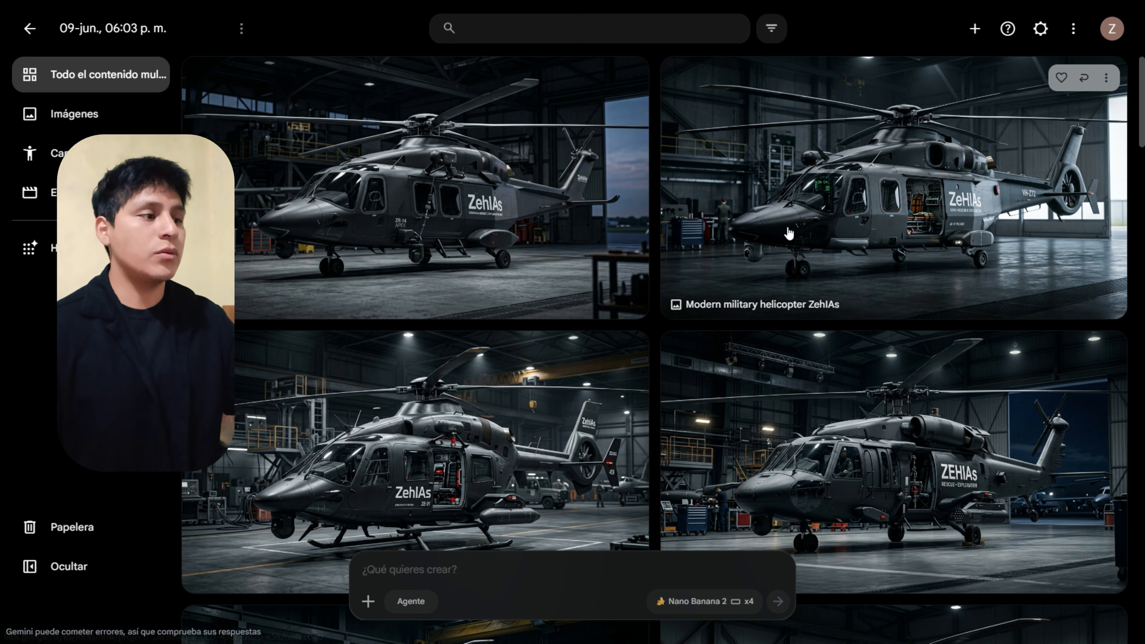
click(824, 194)
click(935, 28)
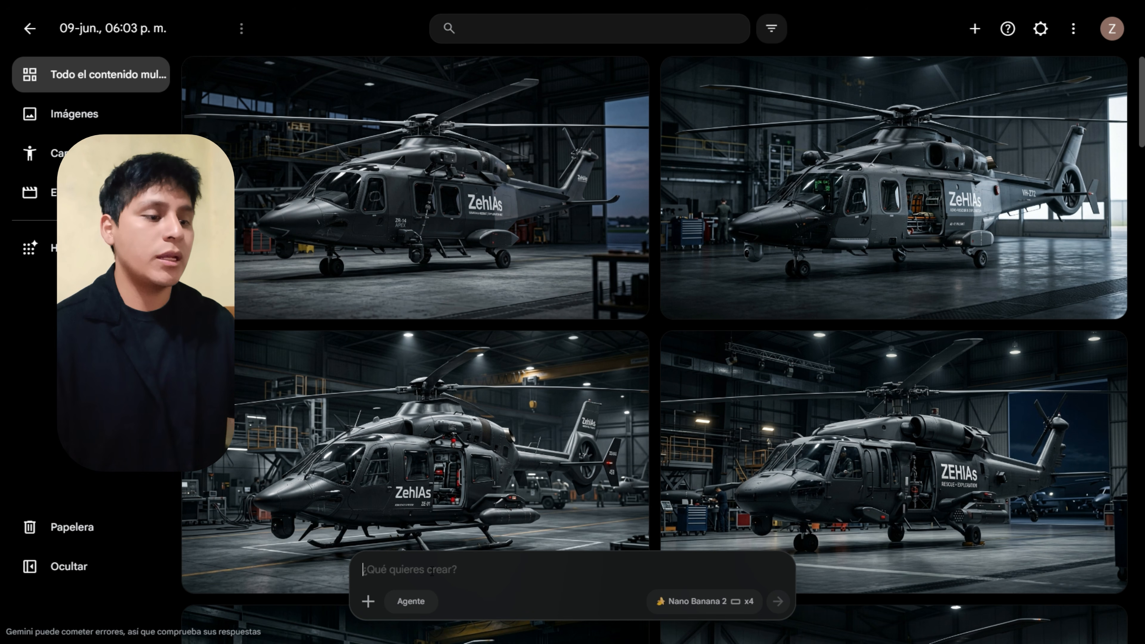
Generate four 16:9 studio catalogue images of a black and dark grey military parachute backpack with a white "ZehIAs" logo using Nano Banana 2
click(499, 565)
text(@Mochila de paracaidismo técnico y militar de alta resistencia. Diseño minimalista y ergonómico, de color negro y gris oscuro. Detalles de correas reforzadas, hebillas metálicas negras y costuras premium. En la parte central trasera de la mochila lleva el logo "ZehIAs" impreso de forma limpia en color blanco. Vista de catálogo de producto sobre fondo gris neutro, iluminación de estudio, hiperrealista, texturas de lona y nylon detalladas, 8k, --ar 16:9)
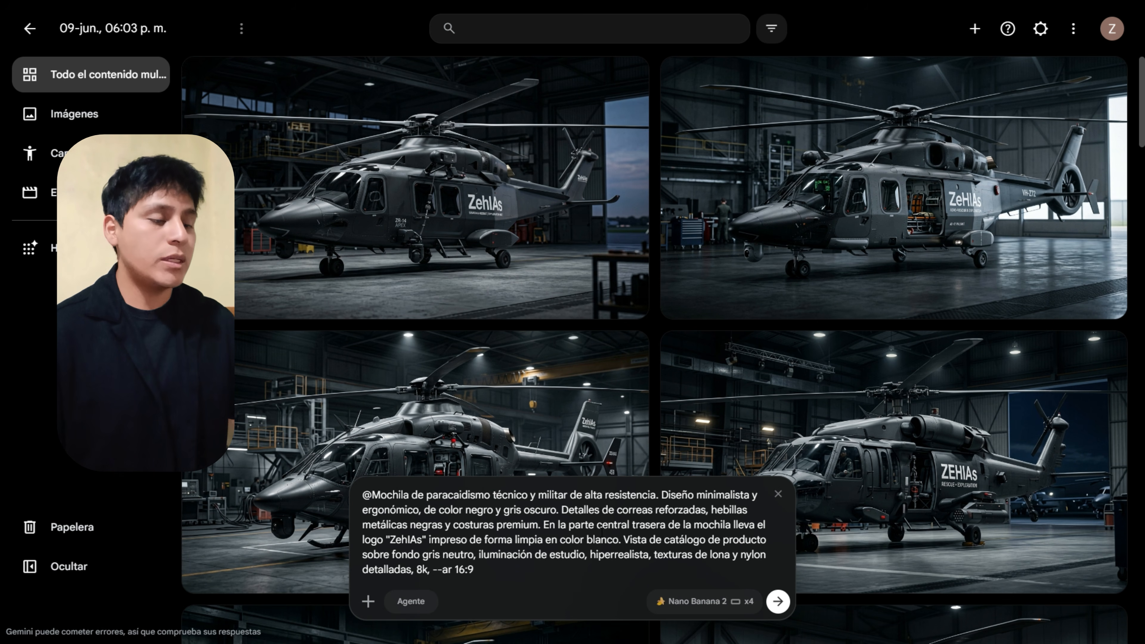
drag(380, 495, 638, 496)
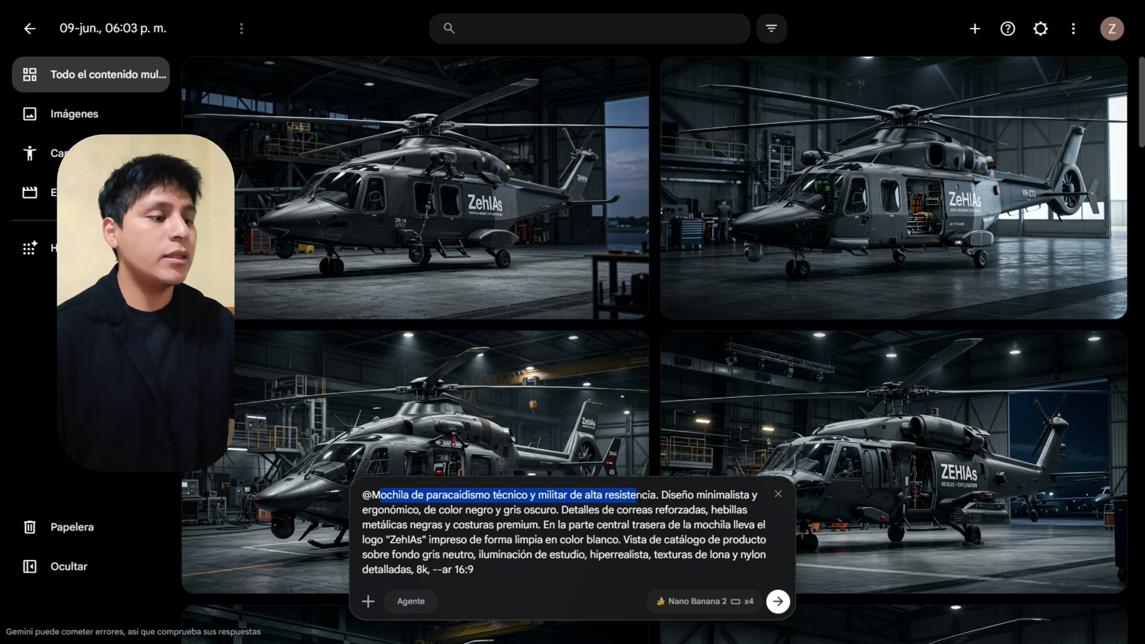
click(578, 571)
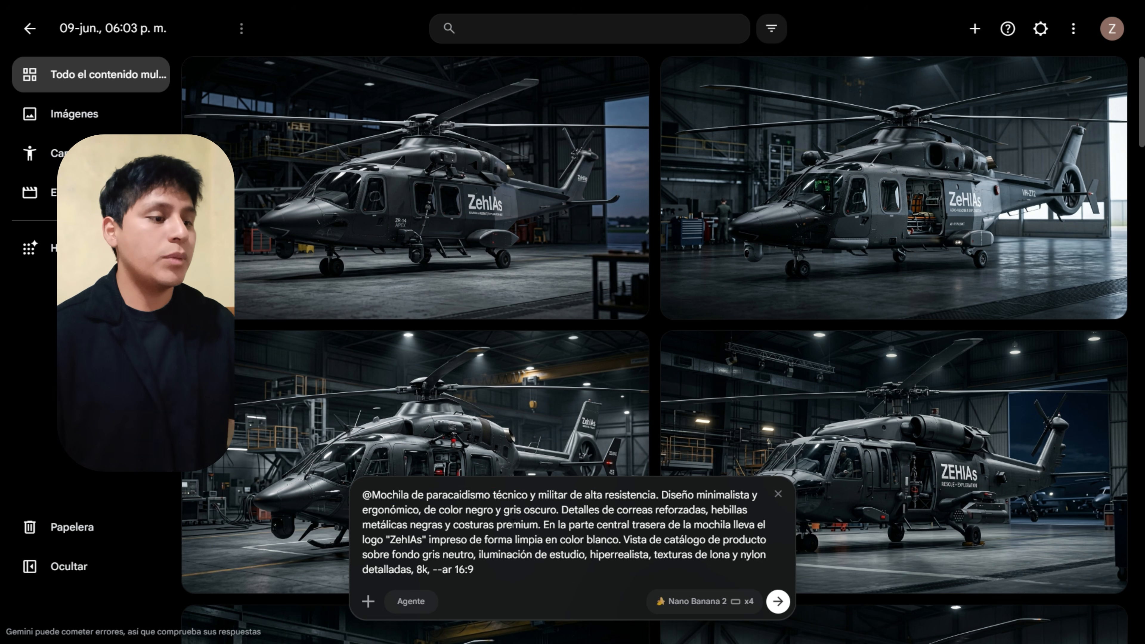
click(687, 602)
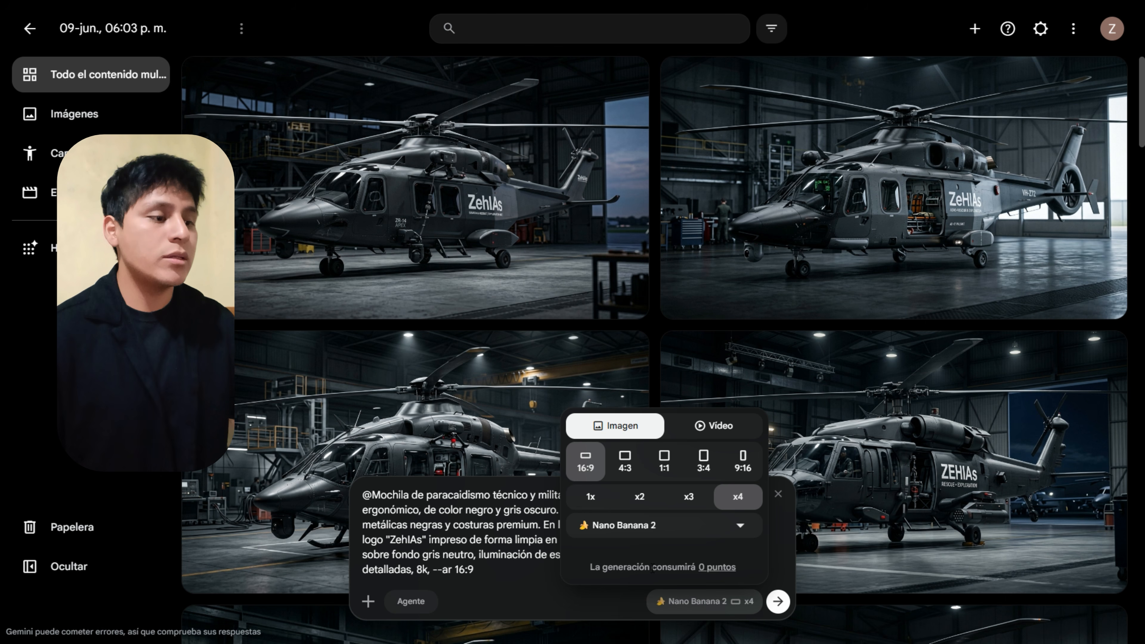
click(774, 603)
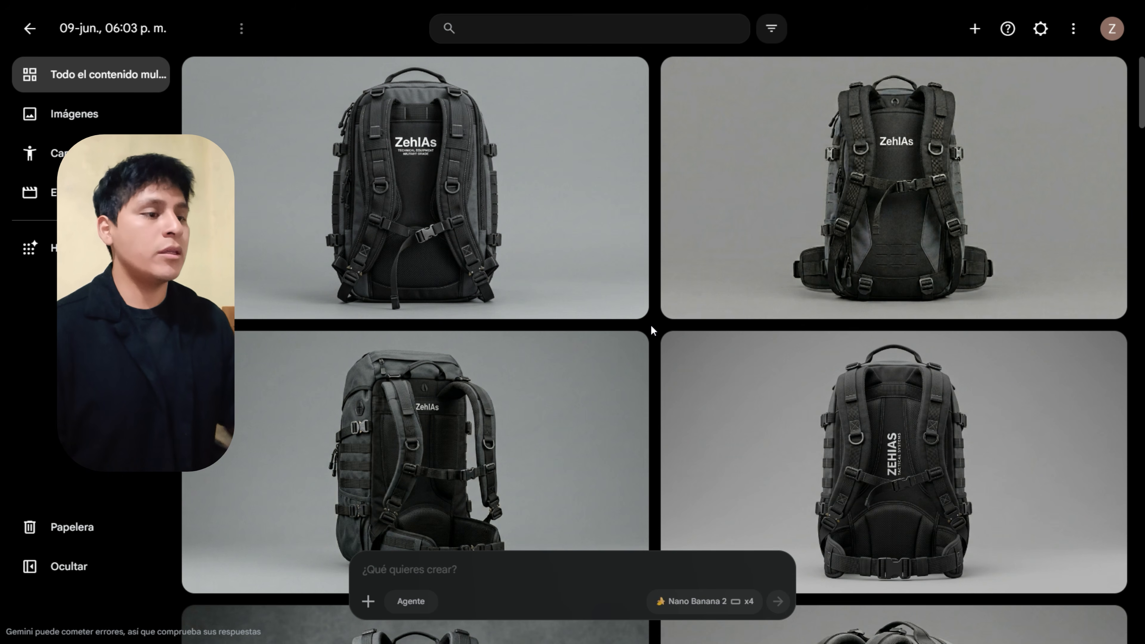
scroll(661, 335, down, 15)
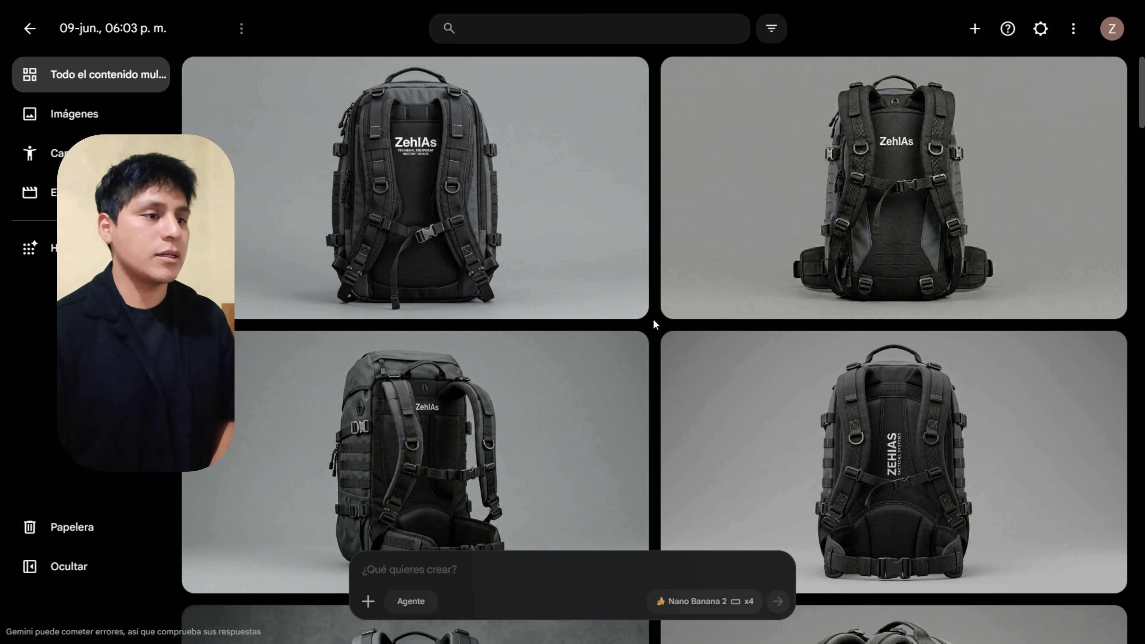
click(461, 593)
text(@ElMisterio. Una anomalía física cuántica flotando a ras de suelo en medio de un entorno natural. Consiste en una masa densa y cuántica de humo negro espeso que se mueve de forma fluida, atravesada internamente por pequeños rayos de energía de color gris brillante y destellos eléctricos. En el núcleo profundo del humo, se percibe algo brillante, una luz blanca y pura que pulsa con fuerza. Fotografía cinematográfica hiperrealista, atmósfera de misterio, iluminación volumétrica que emana del interior, partículas suspendidas en el aire, 8k, --ar 16:9)
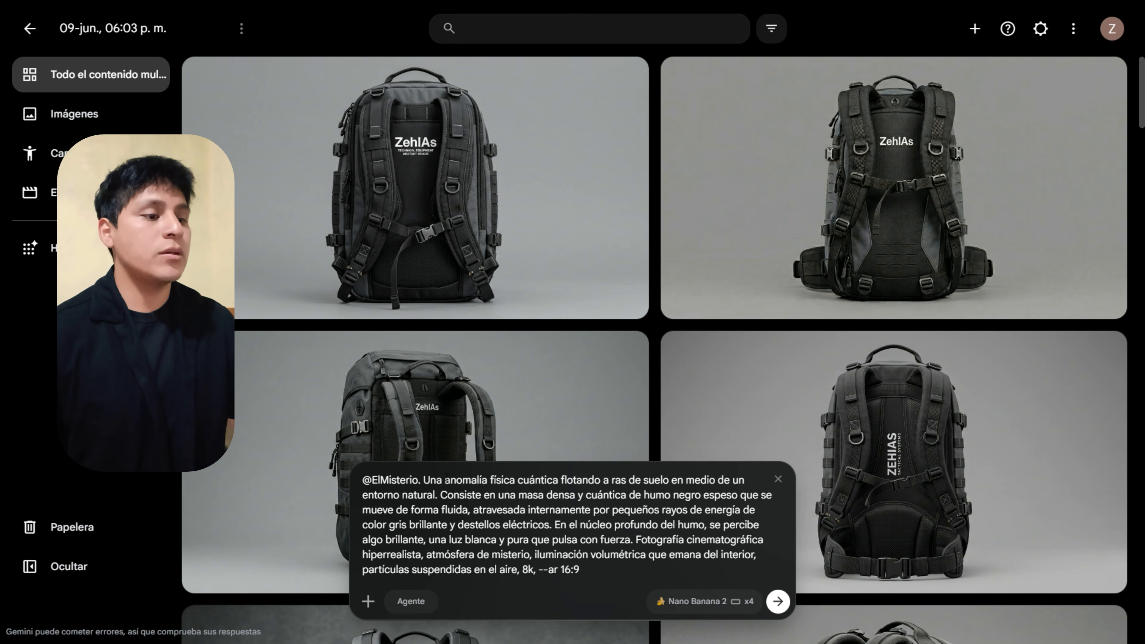
drag(432, 480, 663, 481)
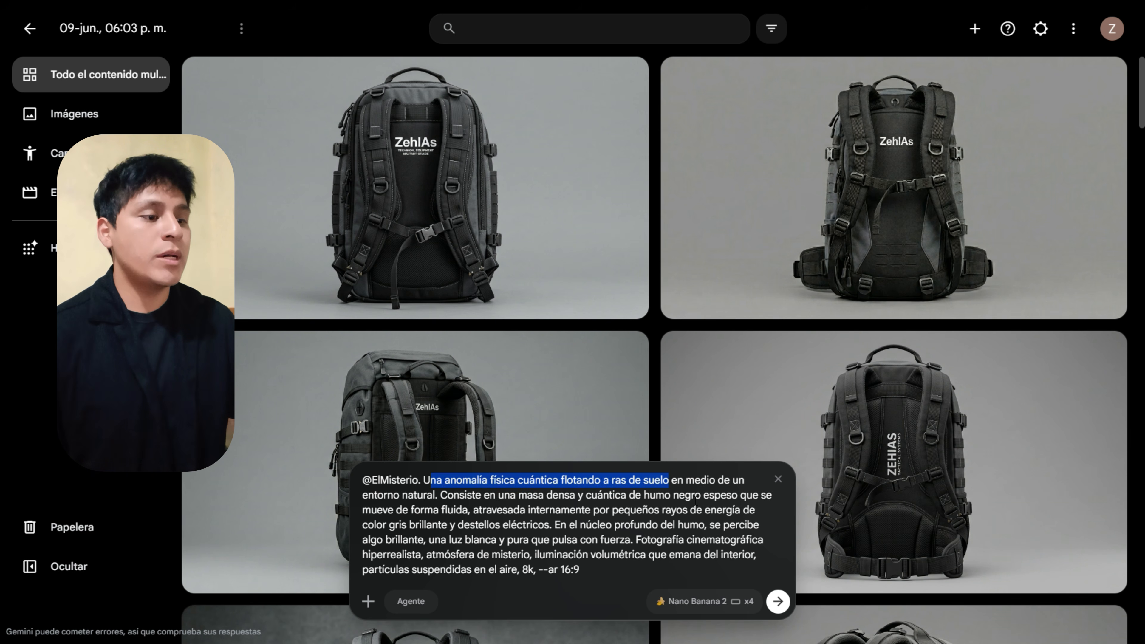
drag(503, 525, 580, 584)
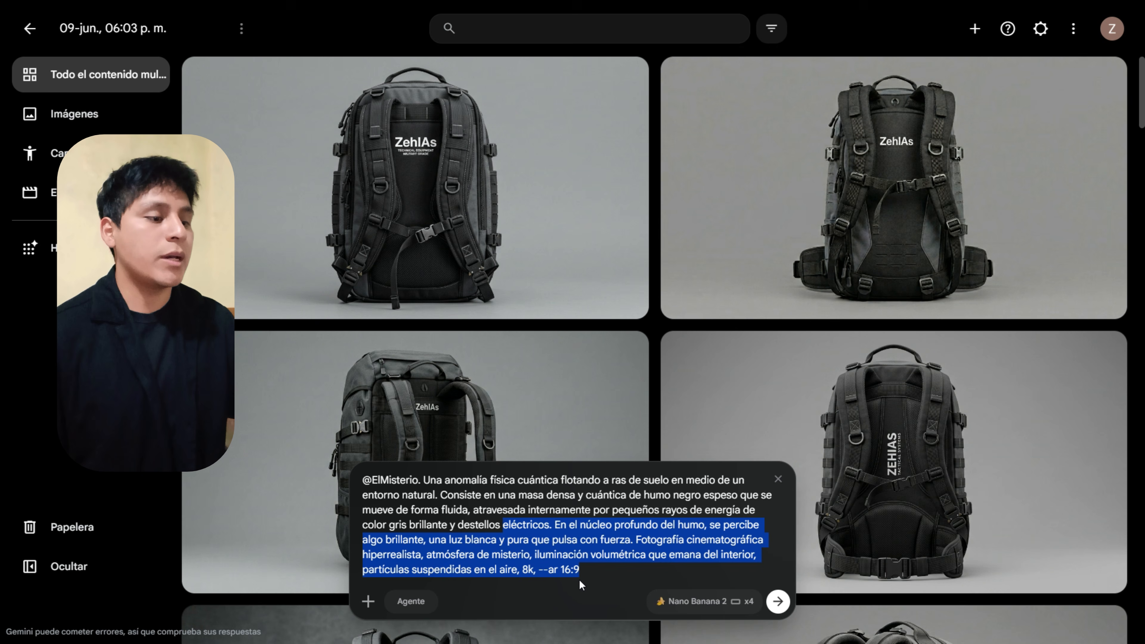
click(665, 603)
click(675, 605)
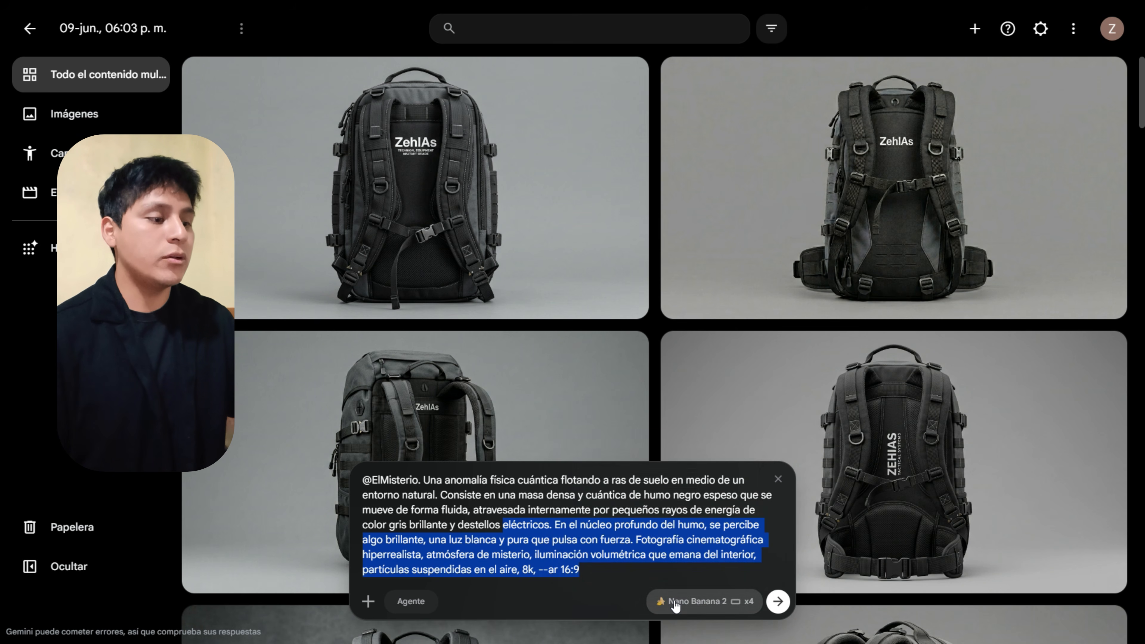
click(678, 606)
click(778, 601)
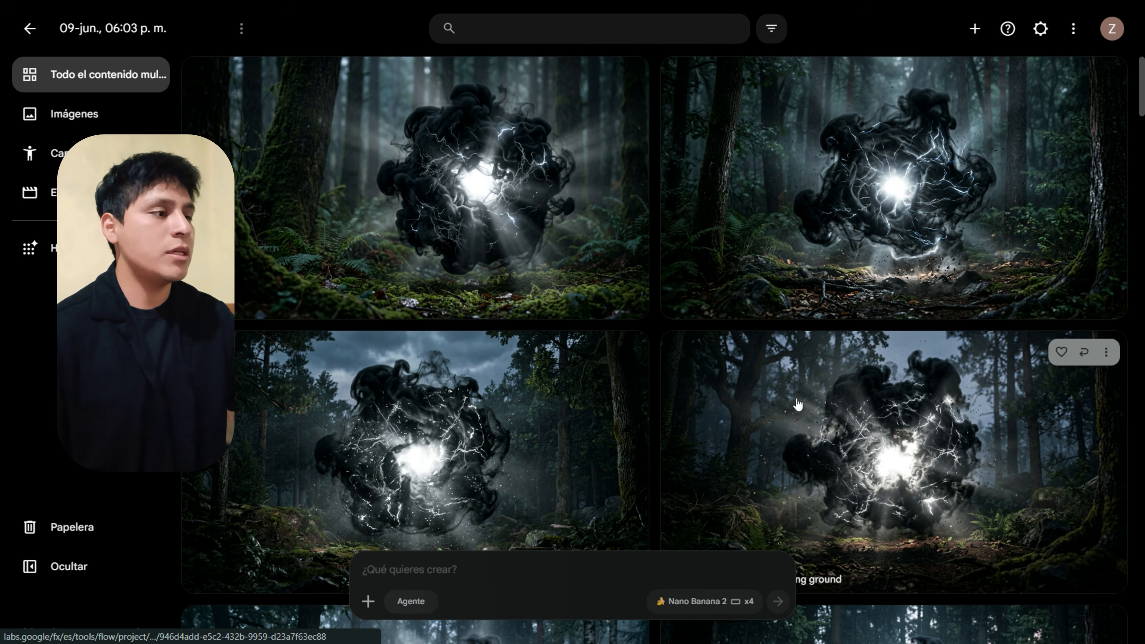
scroll(794, 403, down, 3)
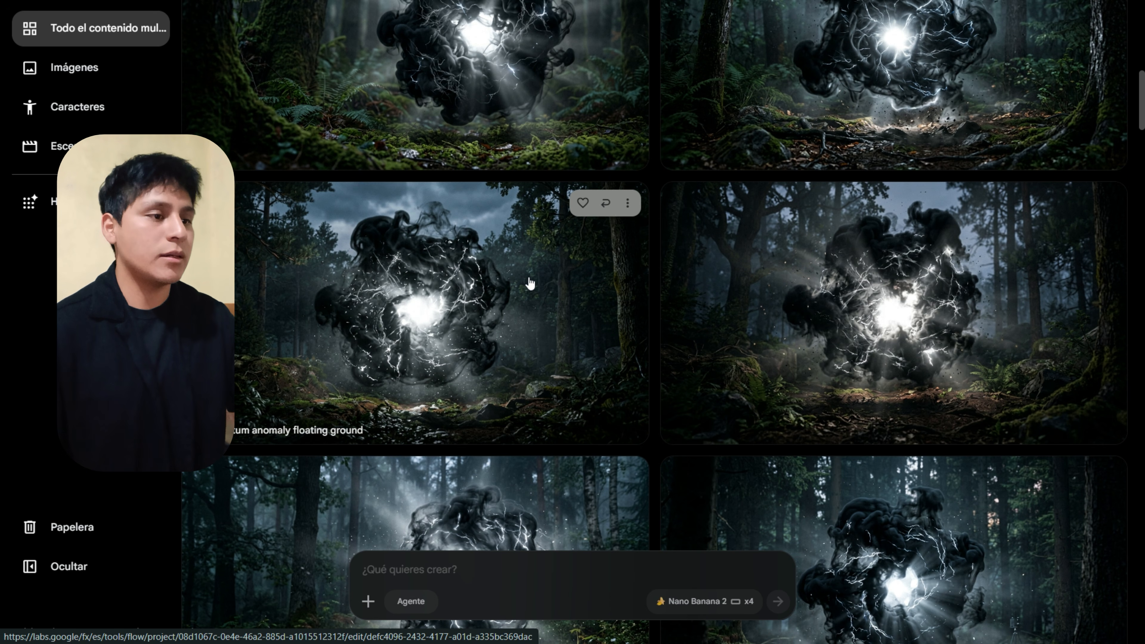
scroll(656, 159, up, 3)
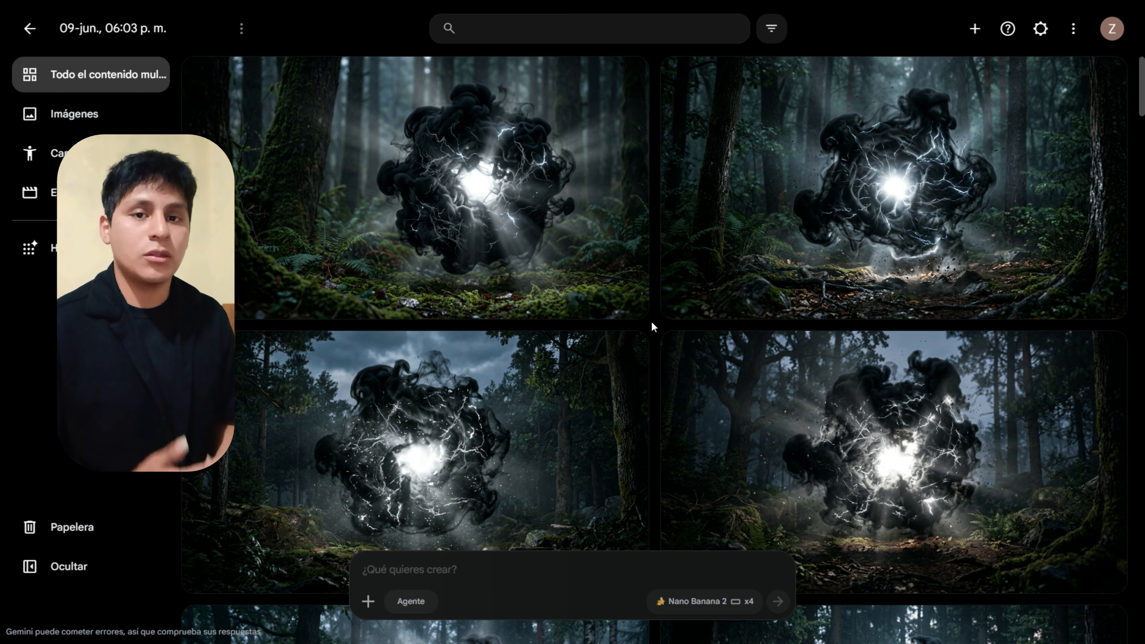
Generate four 16:9 aerial landscape images of majestic mountains around a pine-forested valley with a winding river, morning mist and no people
click(530, 565)
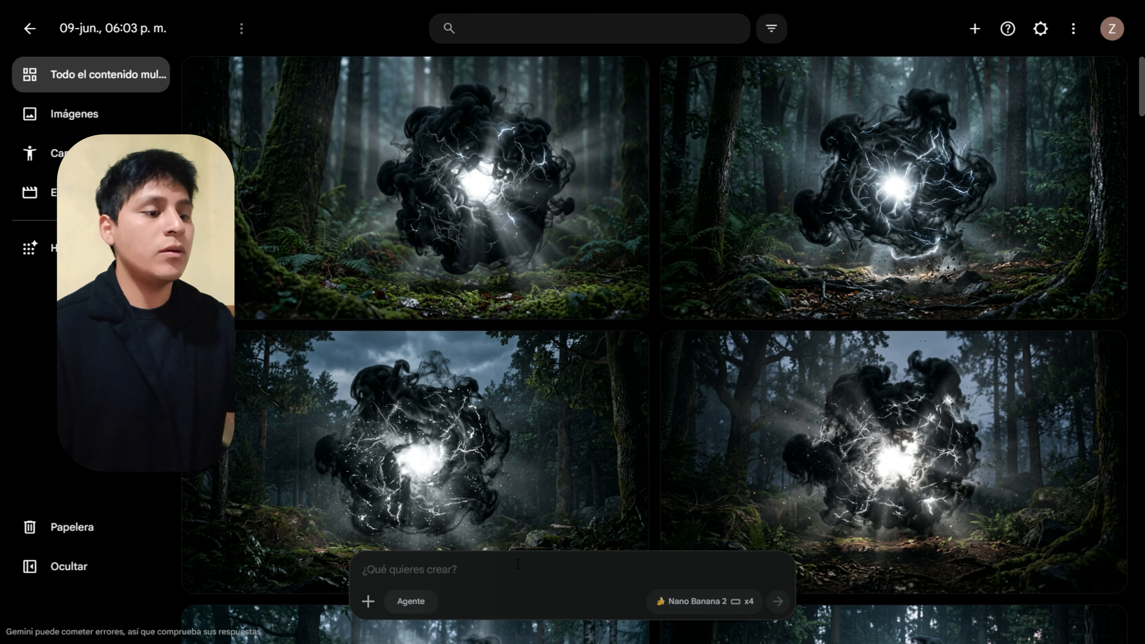
text(Vista aérea e inmensa desde el cielo abierto. Enormes y majestuosas montañas se extienden en el horizonte, rodeando un valle gigantesco cubierto por bosques densos de pinos y un río brillante que serpentea abajo. Una neblina matutina suave flota entre los árboles y la luz del sol se filtra de forma hermosa a través de las nubes. Fotografía cinematográfica de paisaje, realismo absoluto, gran angular, iluminación natural diurna, sin objetos, sin personas, 8k, --ar 16:9)
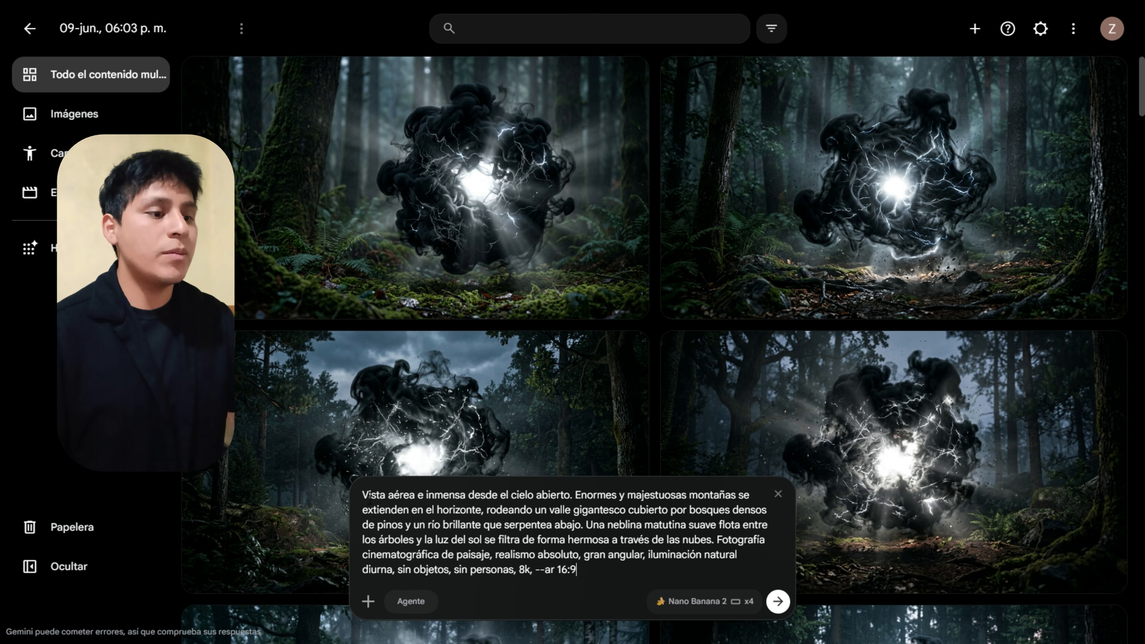
drag(363, 495, 602, 567)
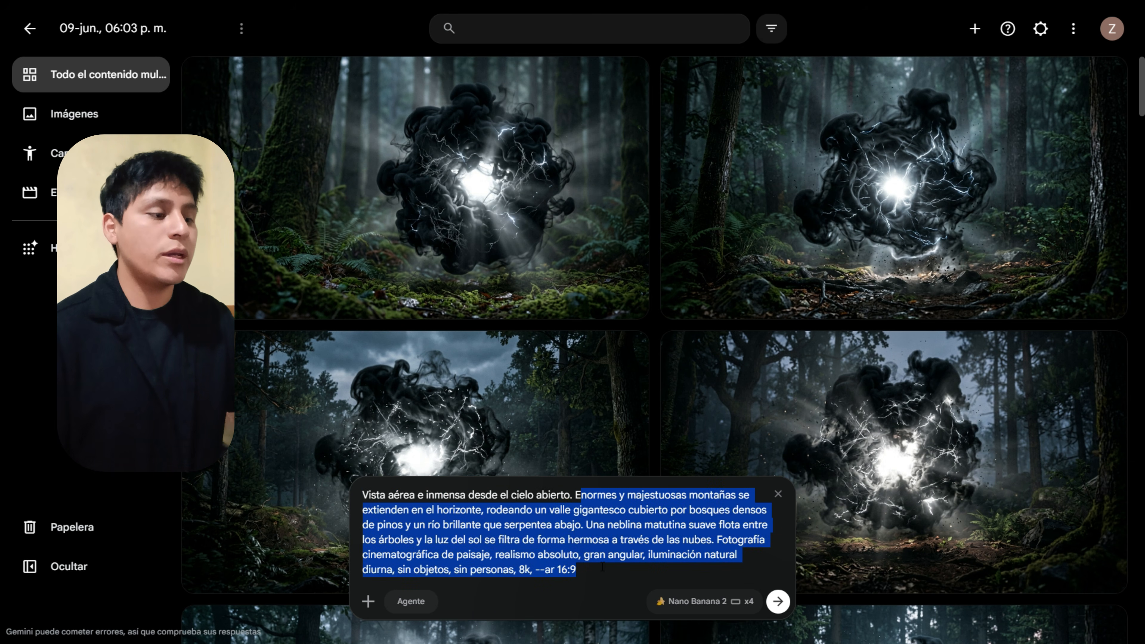
click(703, 602)
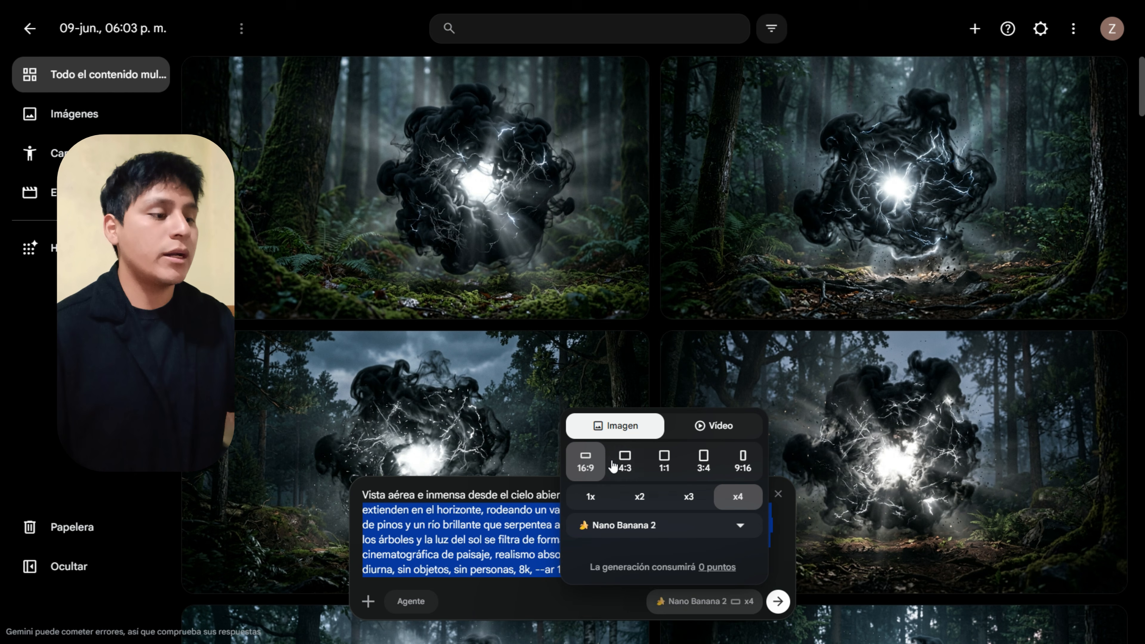
click(779, 601)
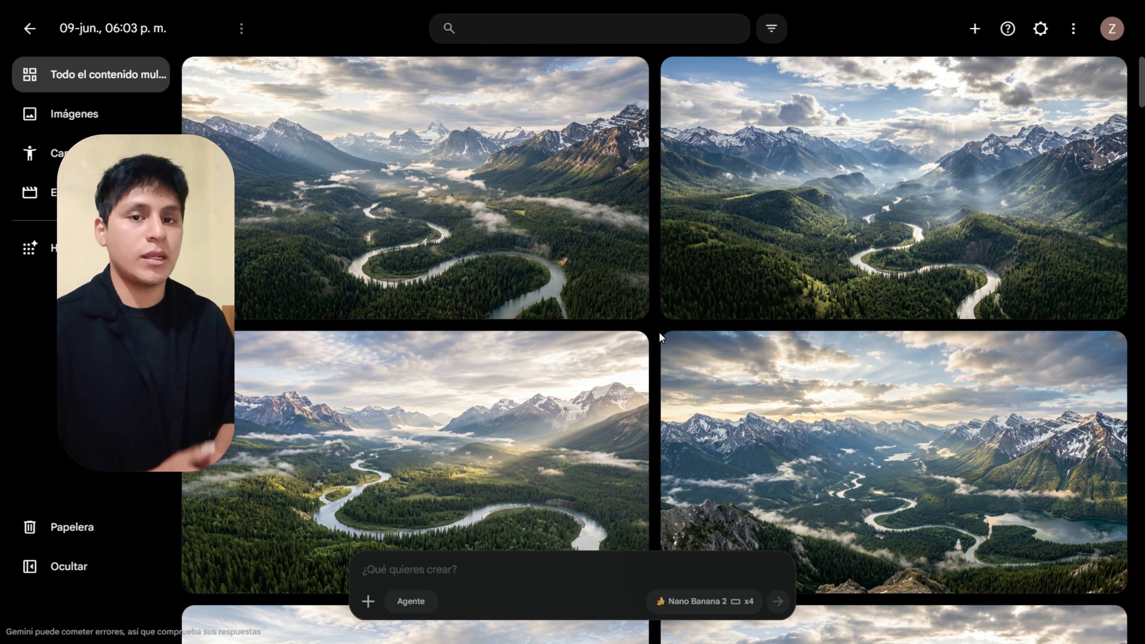
text(@escena3. Plano cinematográfico a nivel del suelo dentro de un bosque profundo y realista con pinos gigantescos. El suelo está cubierto de tierra húmeda y hojas. La luz del sol se filtra de forma hermosa y oblicua entre las ramas de los árboles, creando haces de luz sutiles. Estética minimalista, cinematografía de thriller, niebla baja y suave acumulada en el fondo, sin objetos, sin personas, 8k, --ar 16:9)
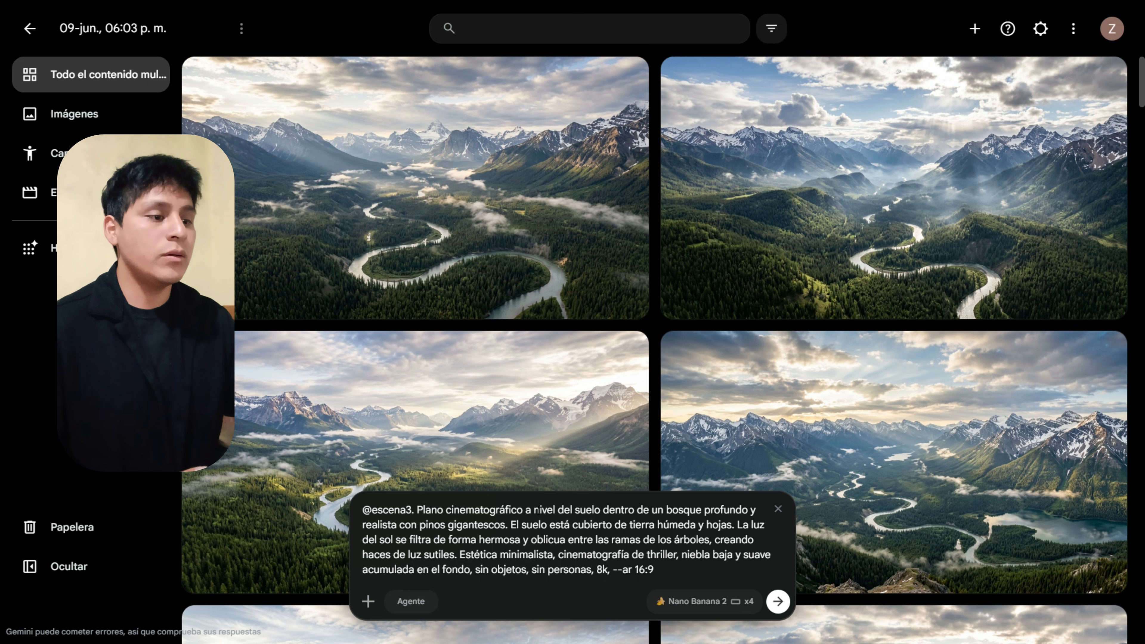
drag(417, 510, 506, 526)
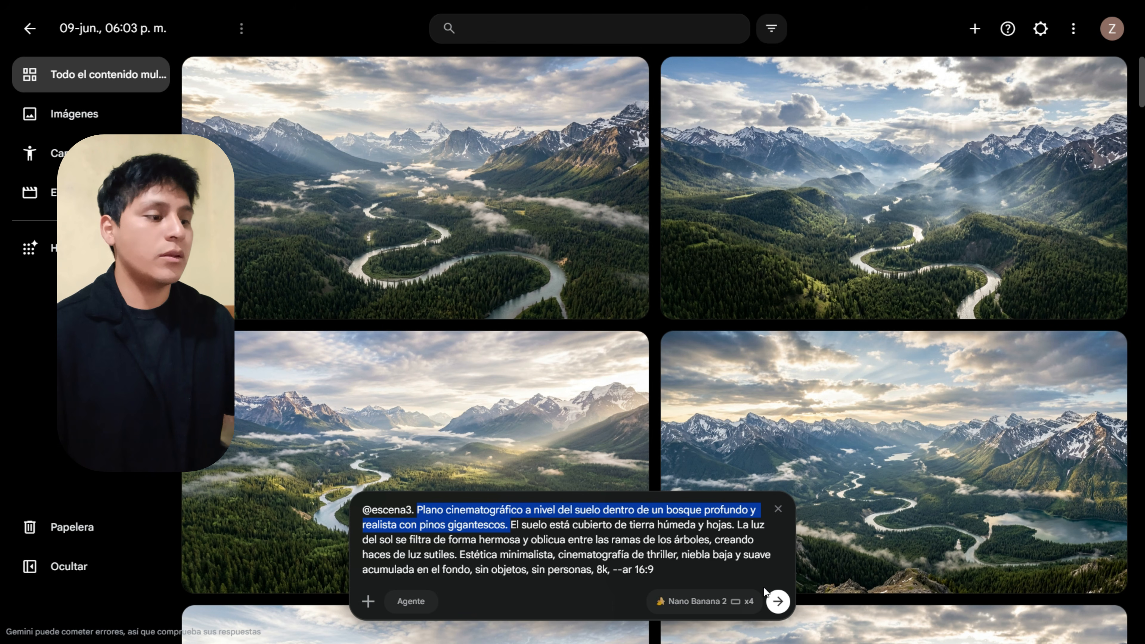
click(779, 602)
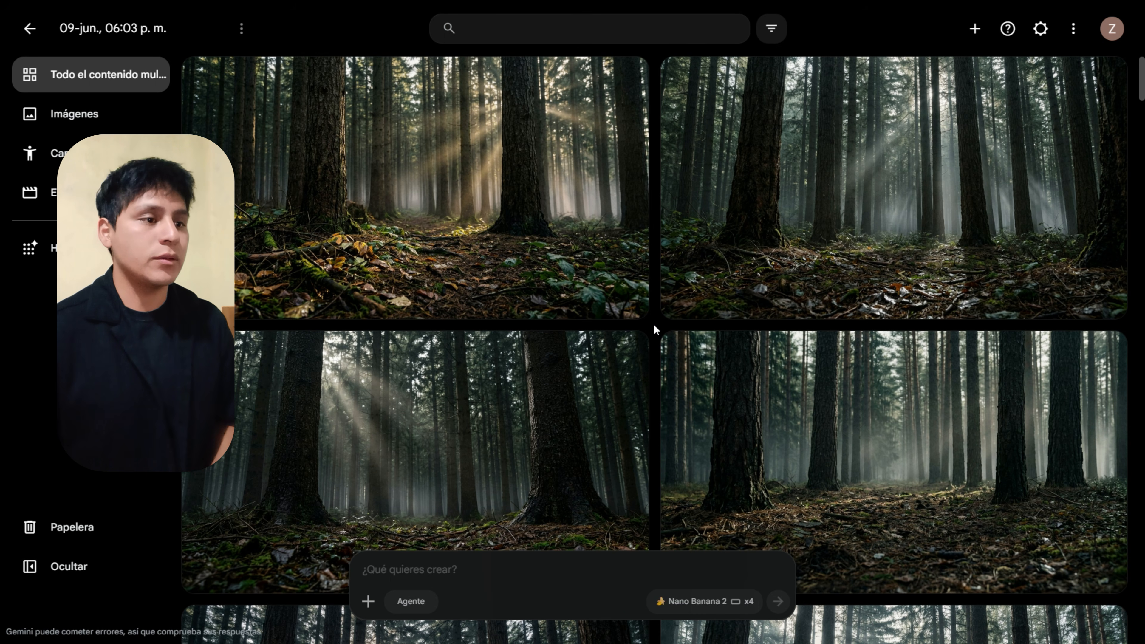
Upload all seven reference images from the VIDEO 24 folder to the project
click(368, 601)
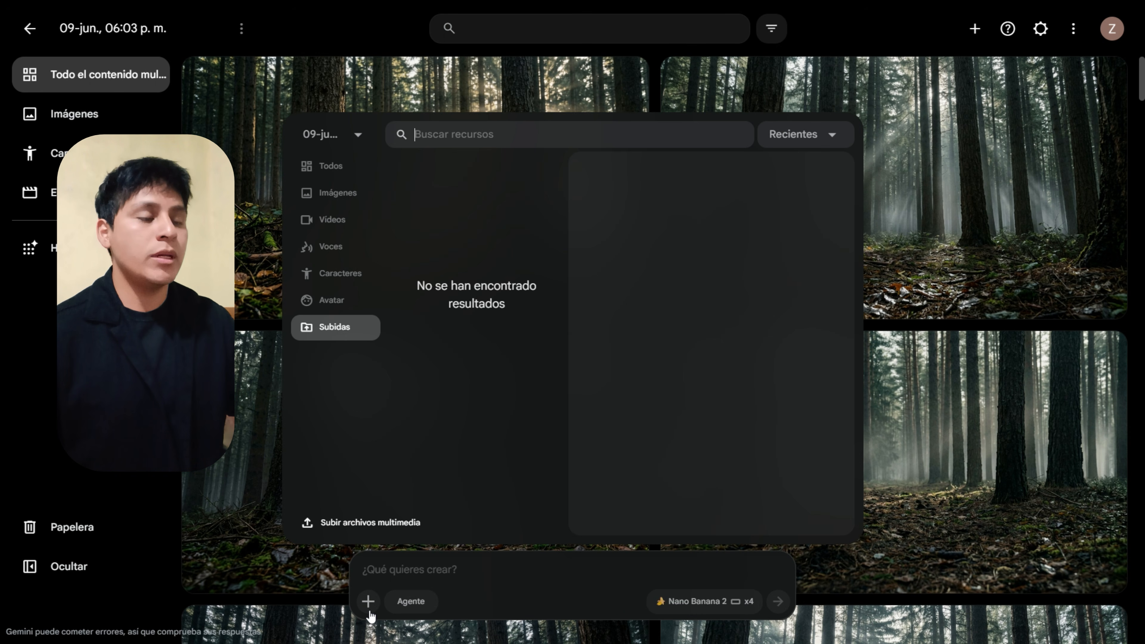
click(381, 528)
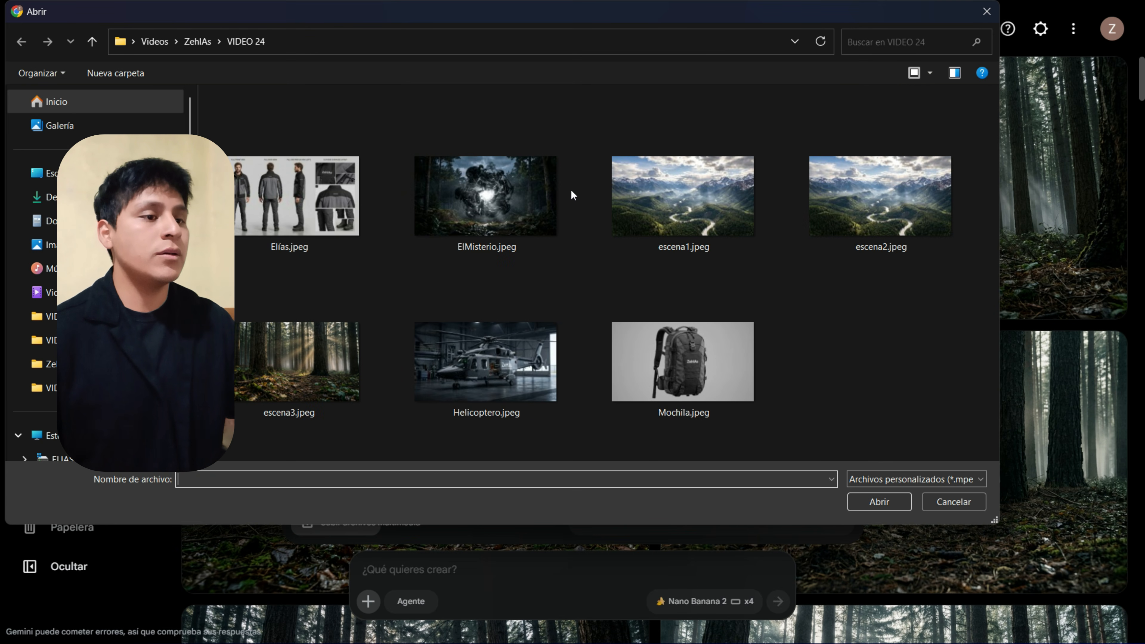
click(282, 209)
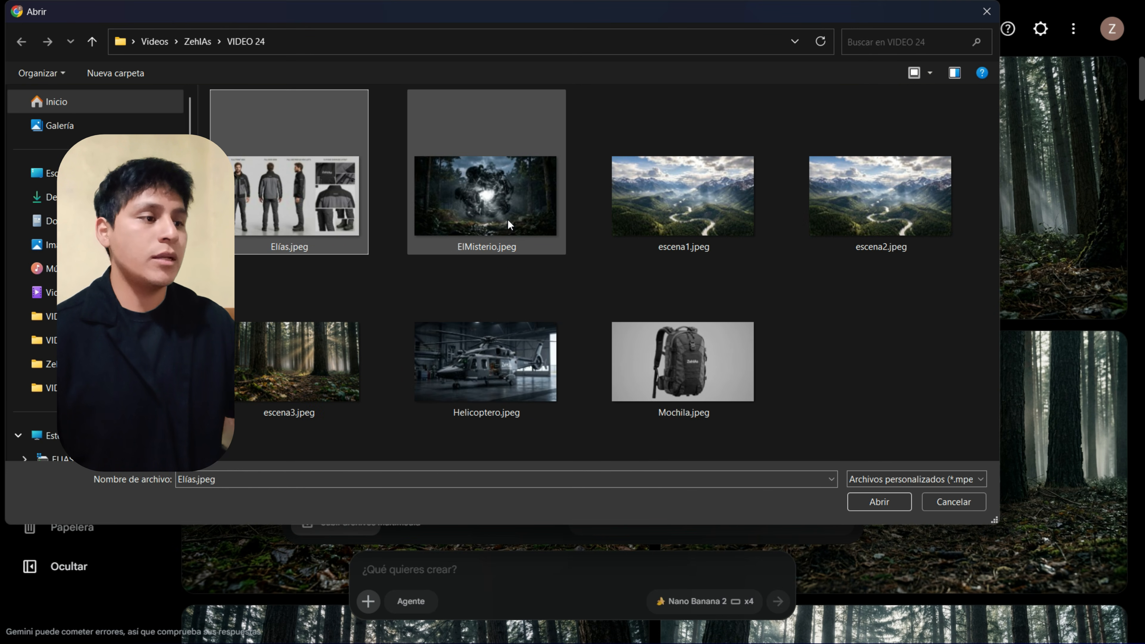
click(510, 224)
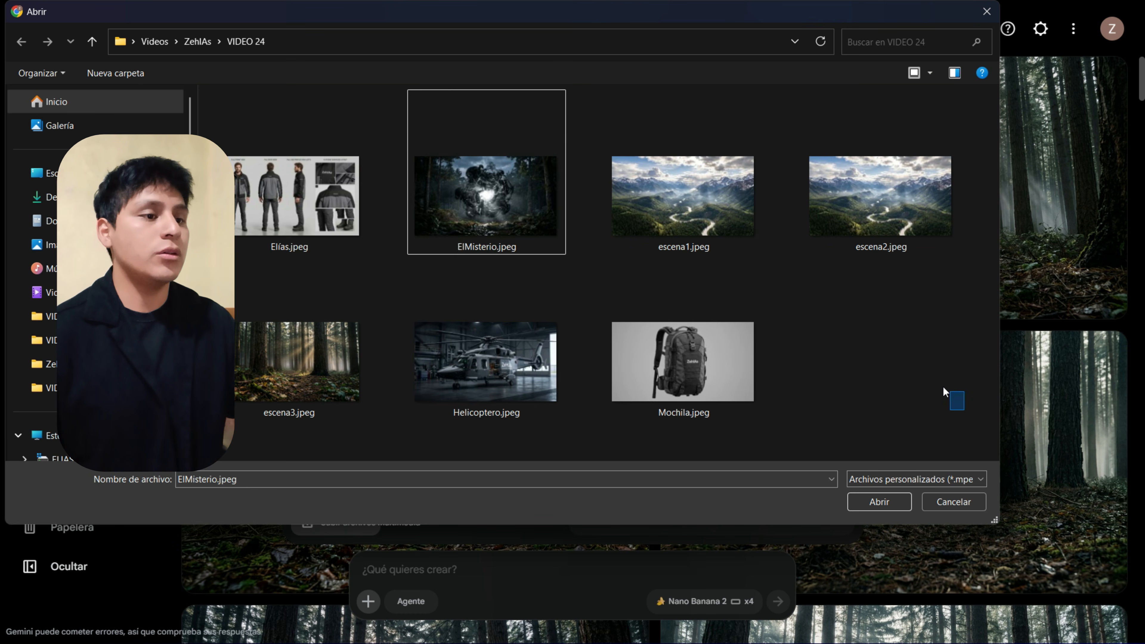
drag(952, 404, 212, 190)
click(877, 503)
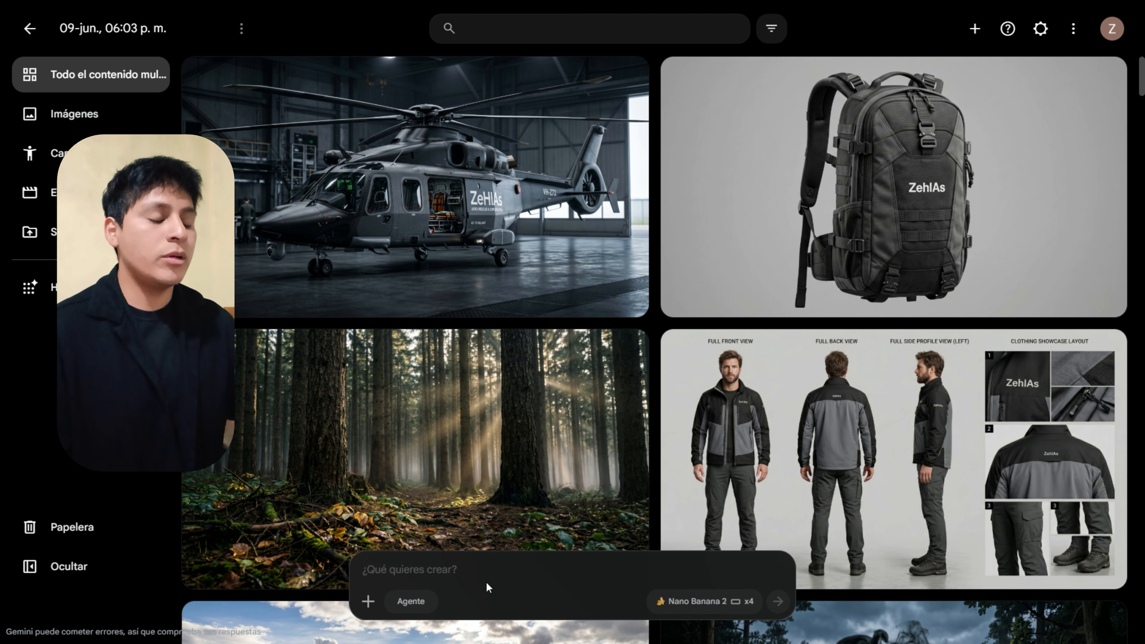
click(507, 573)
text(Fusión cinematográfica. Coloca a @Elías sentado junto a la puerta abierta dentro de @escena1 (que incluye el @Helicoptero). @Elías lleva puestos los auriculares de piloto en su cabeza y mira fijamente hacia la cámara. El logo "ZehIAs" es claramente visible en el lado izquierdo de su chaqueta y en el fuselaje del vehículo. Fotografía hiperrealista, consistencia de personaje y entorno, iluminación natural, 8k.)
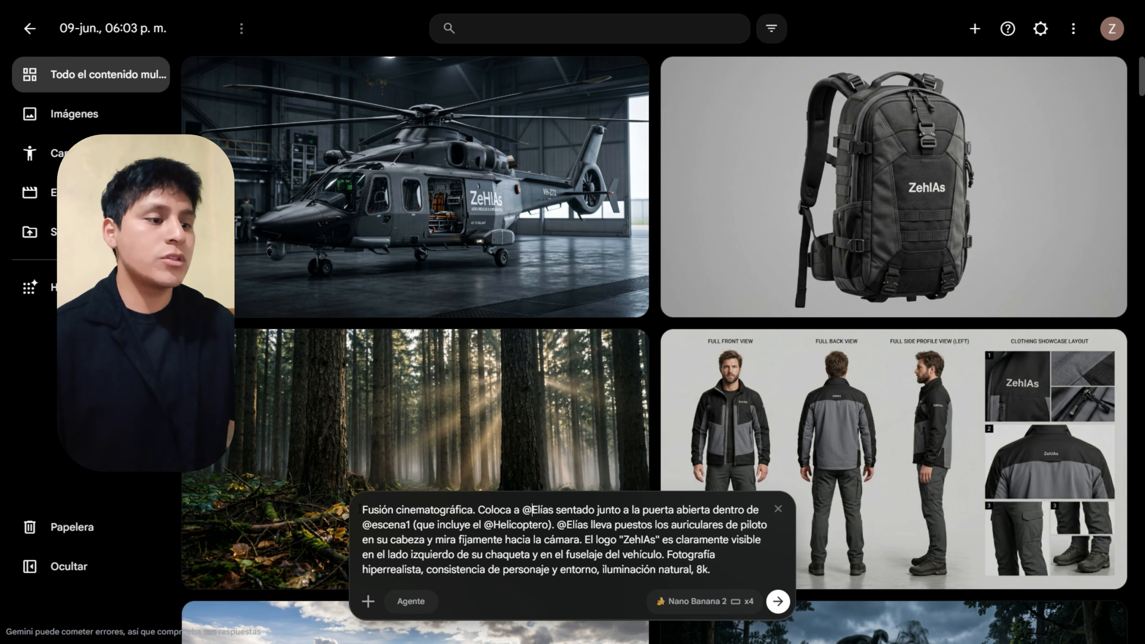
drag(360, 510, 415, 524)
click(514, 510)
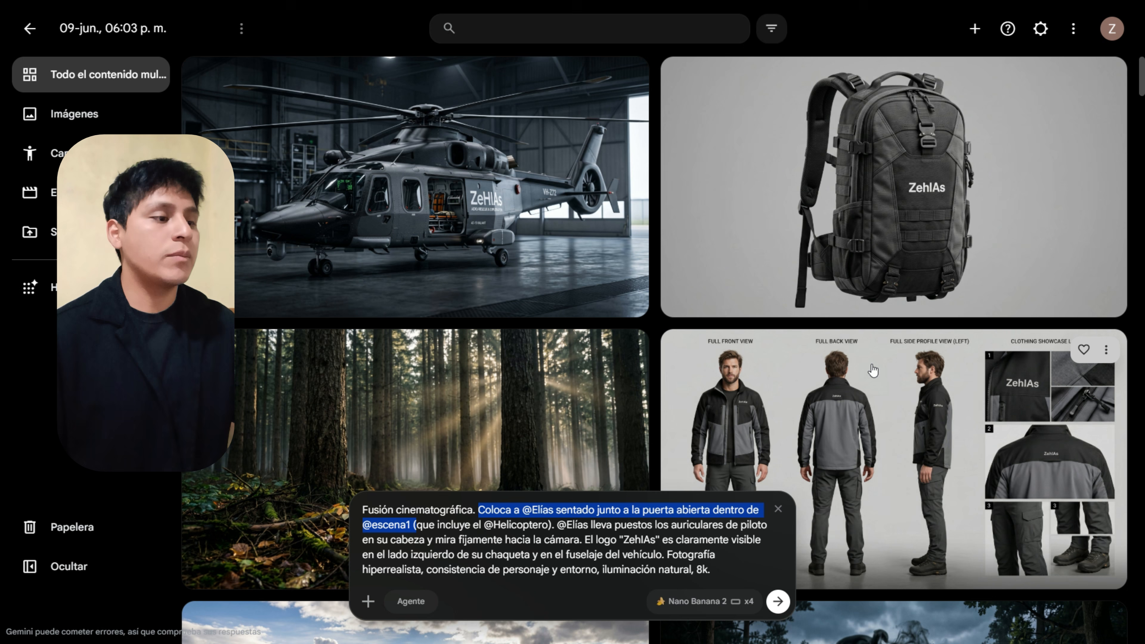
scroll(712, 412, down, 3)
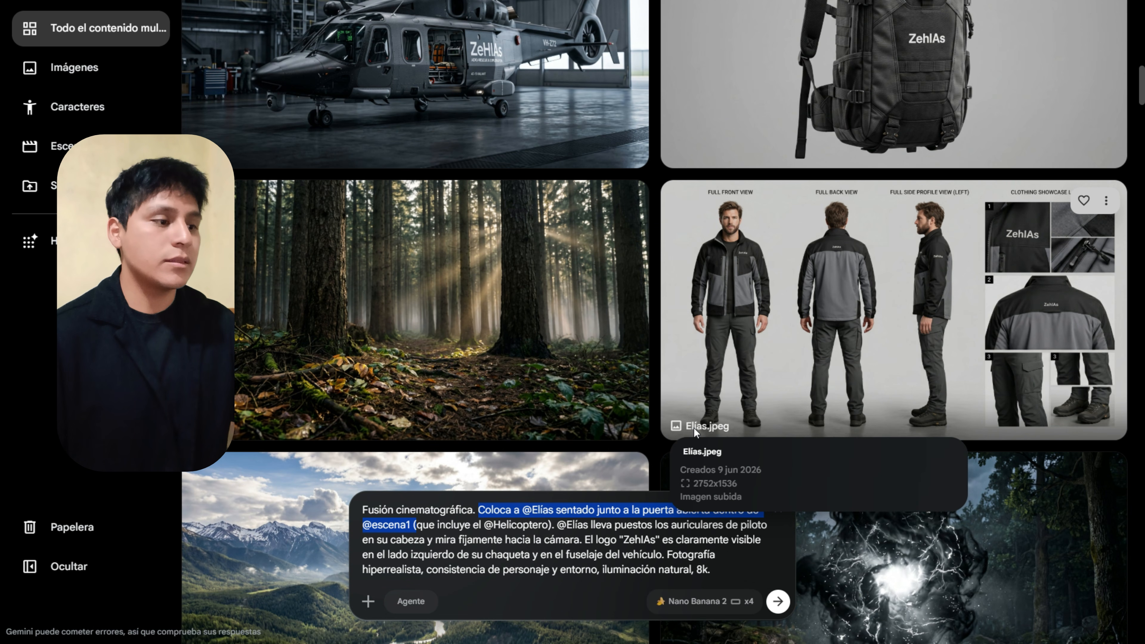
Replace the first character mention in the fusion prompt with a reference to the character's uploaded image
click(532, 510)
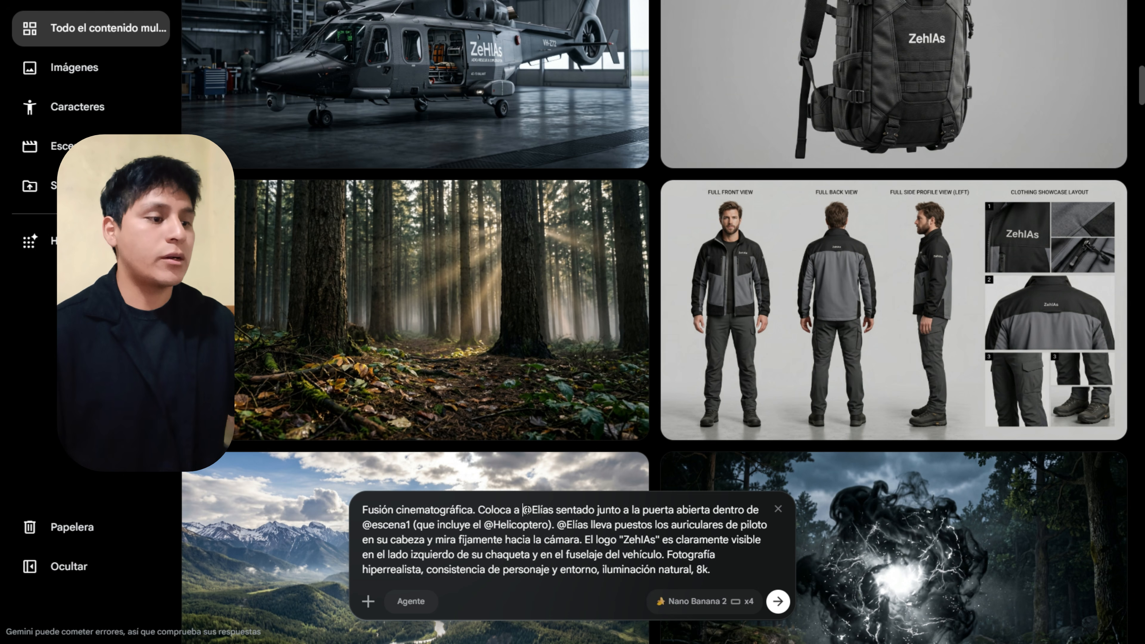
drag(523, 510, 548, 510)
key(BackSpace)
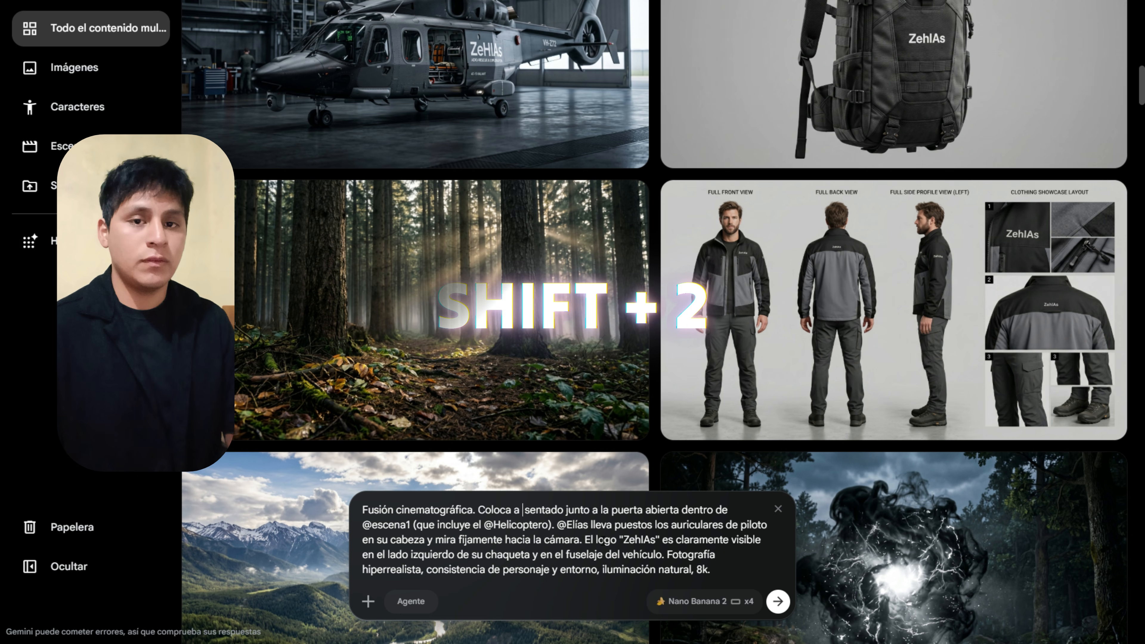
text(@)
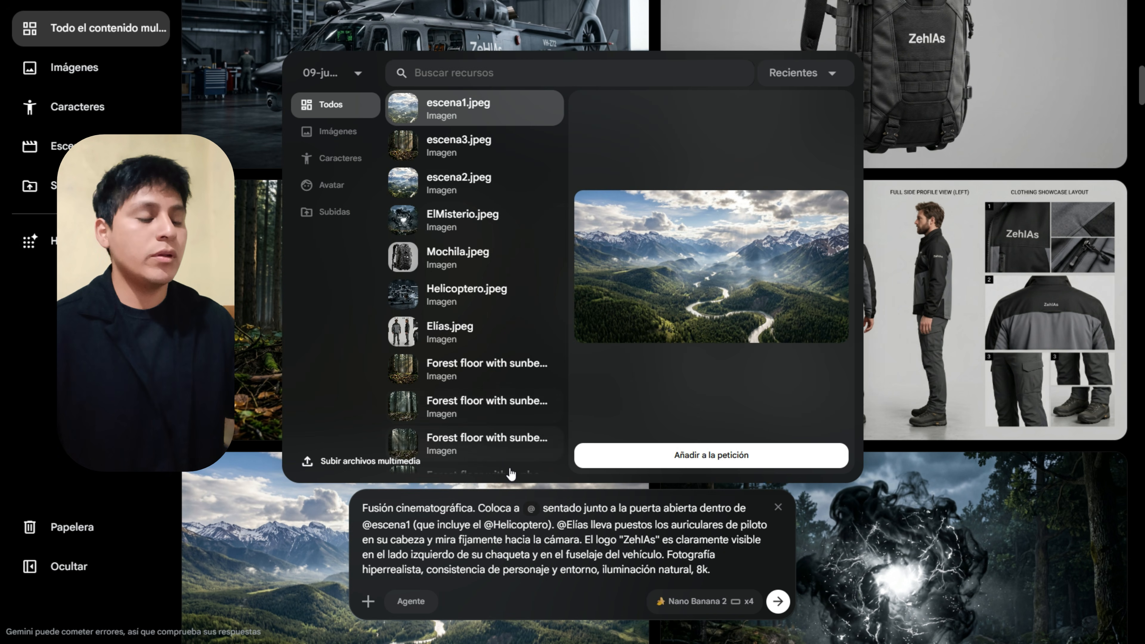
click(535, 510)
click(536, 510)
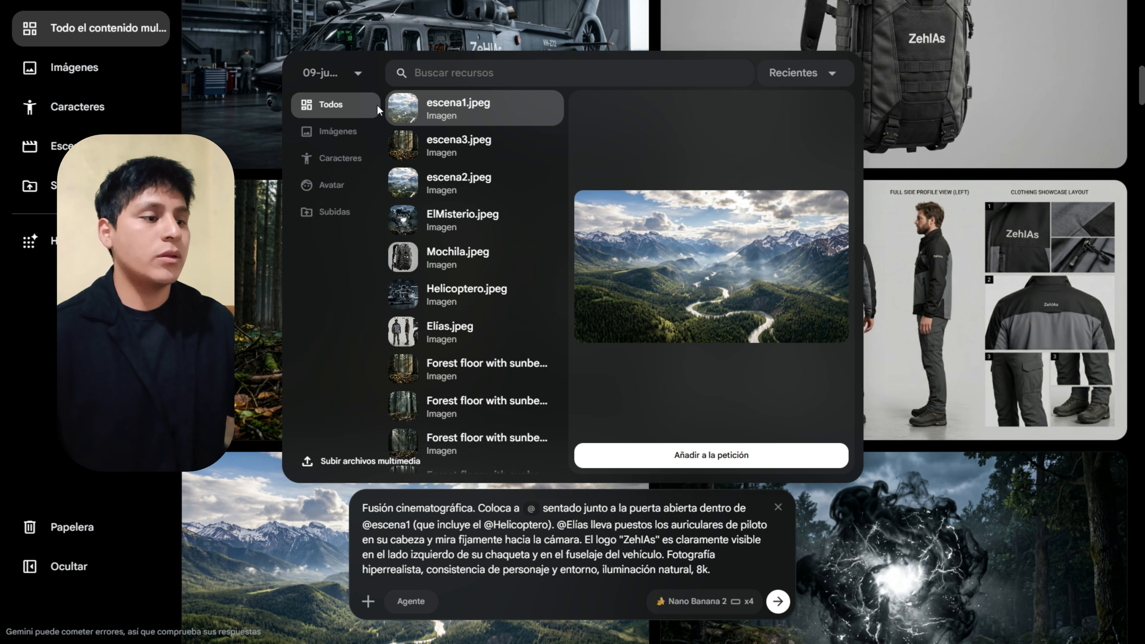
scroll(513, 286, down, 7)
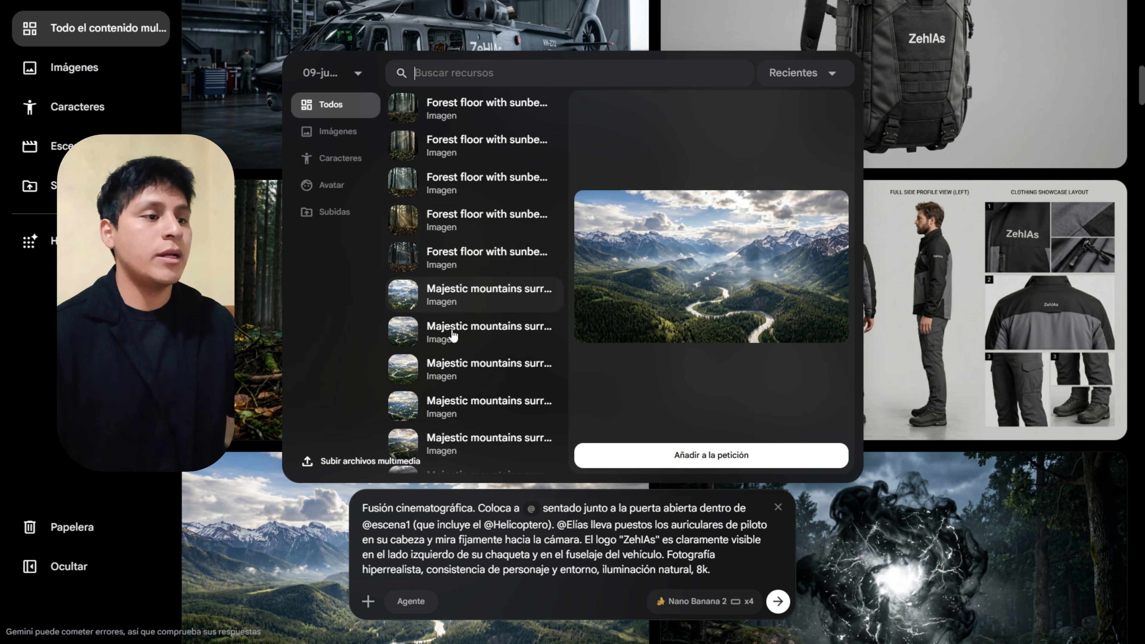
scroll(449, 343, up, 7)
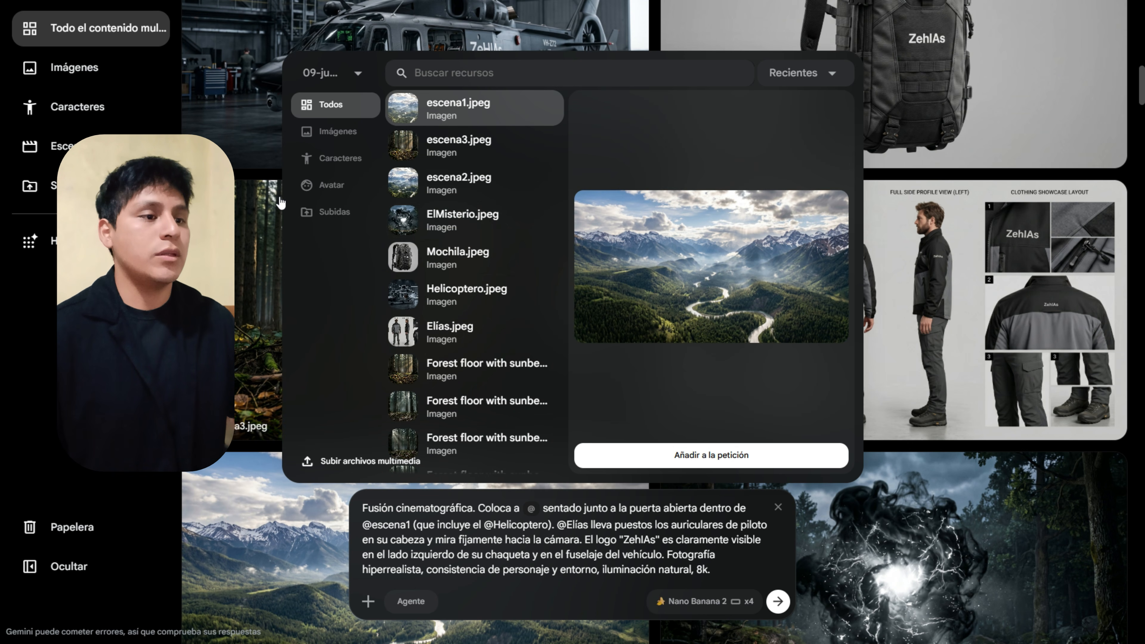
click(326, 223)
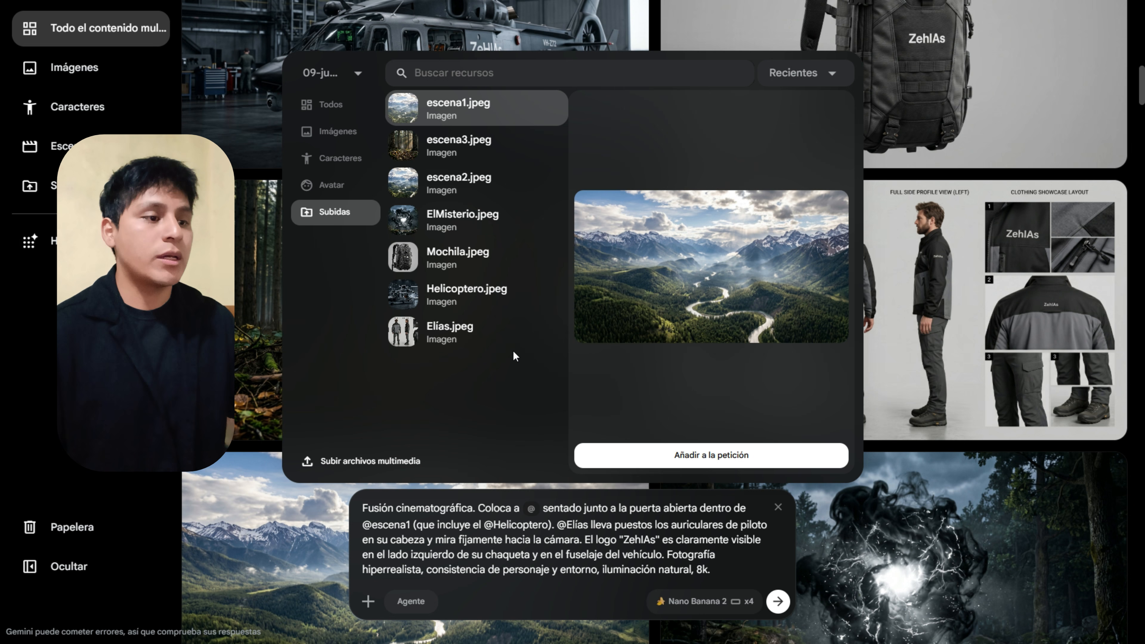
click(459, 343)
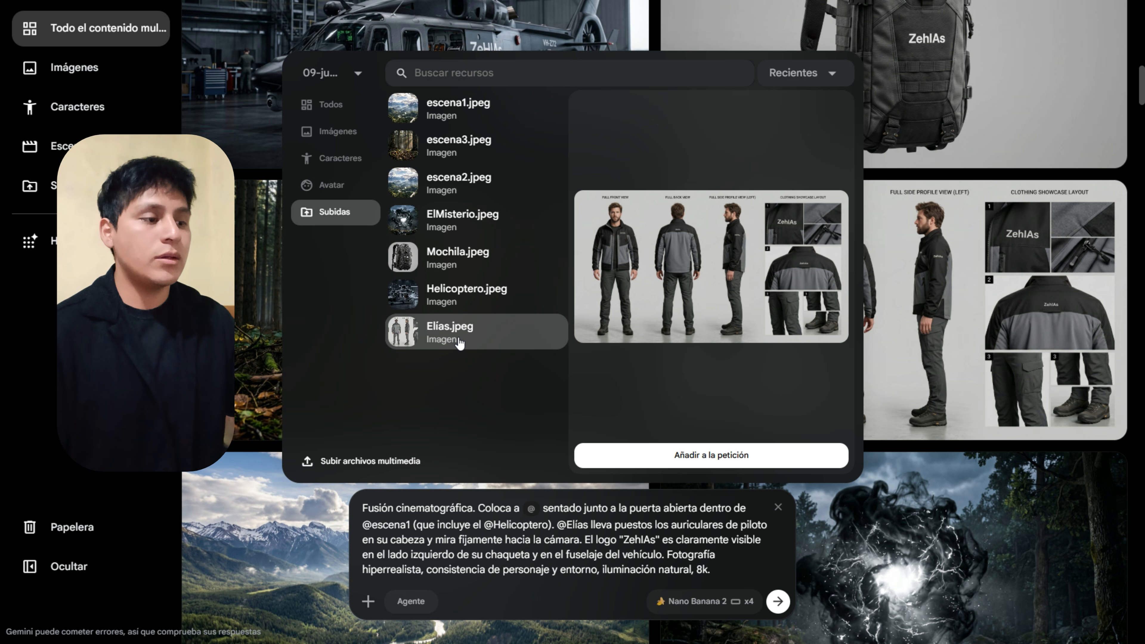
click(684, 456)
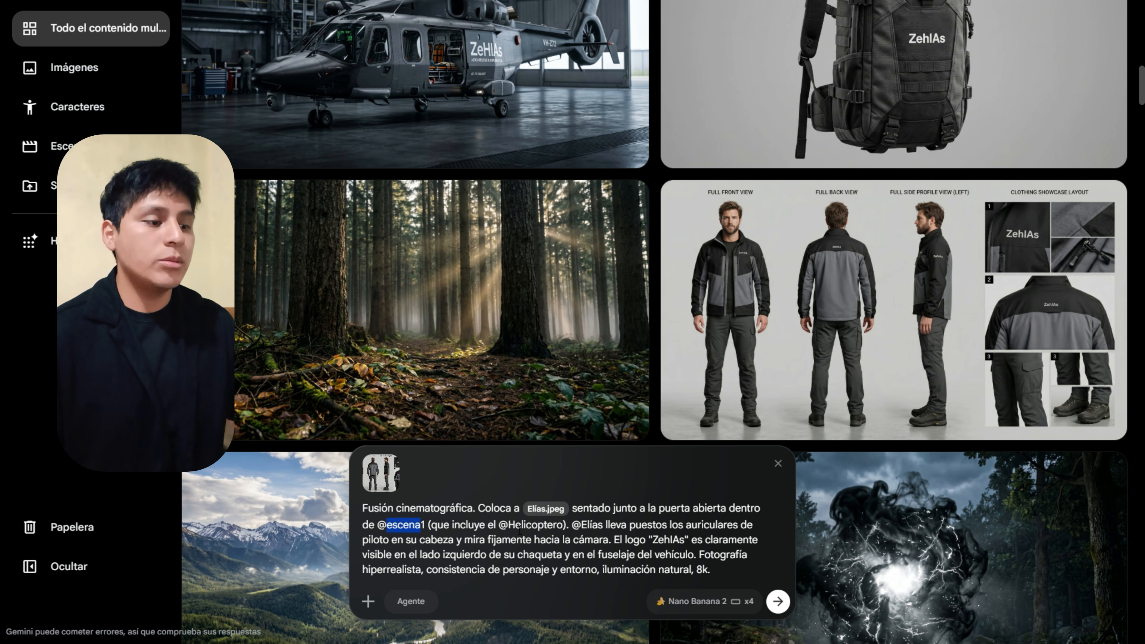
Replace the remaining mentions in the prompt with references to escena1.jpeg, Helicoptero.jpeg and the character's image
drag(497, 526, 547, 526)
click(574, 526)
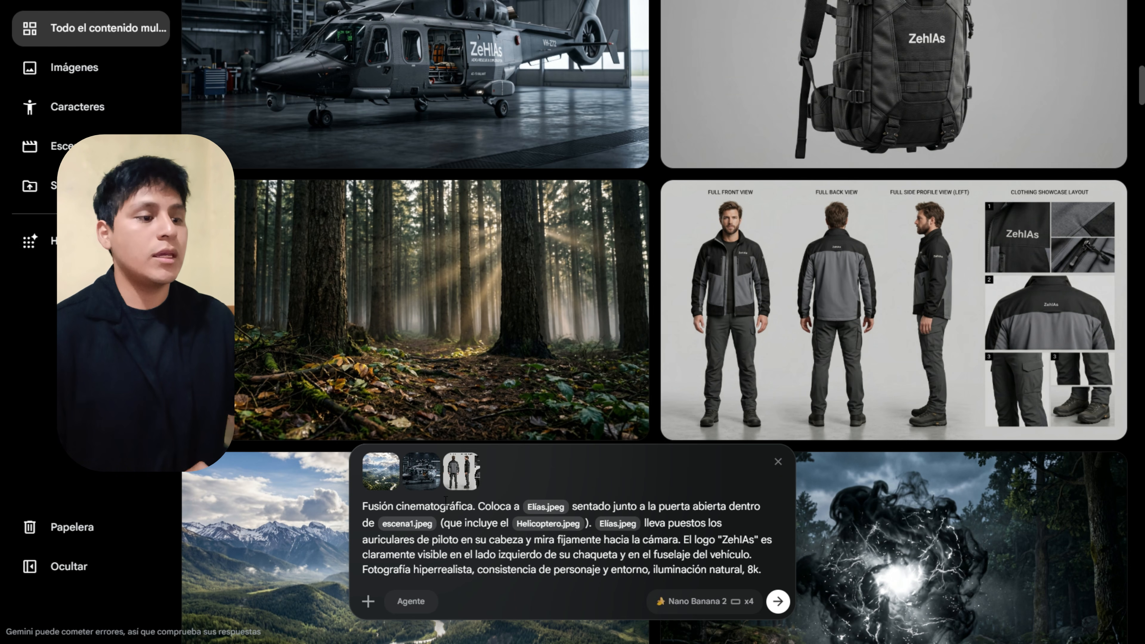
drag(479, 508, 777, 571)
click(758, 568)
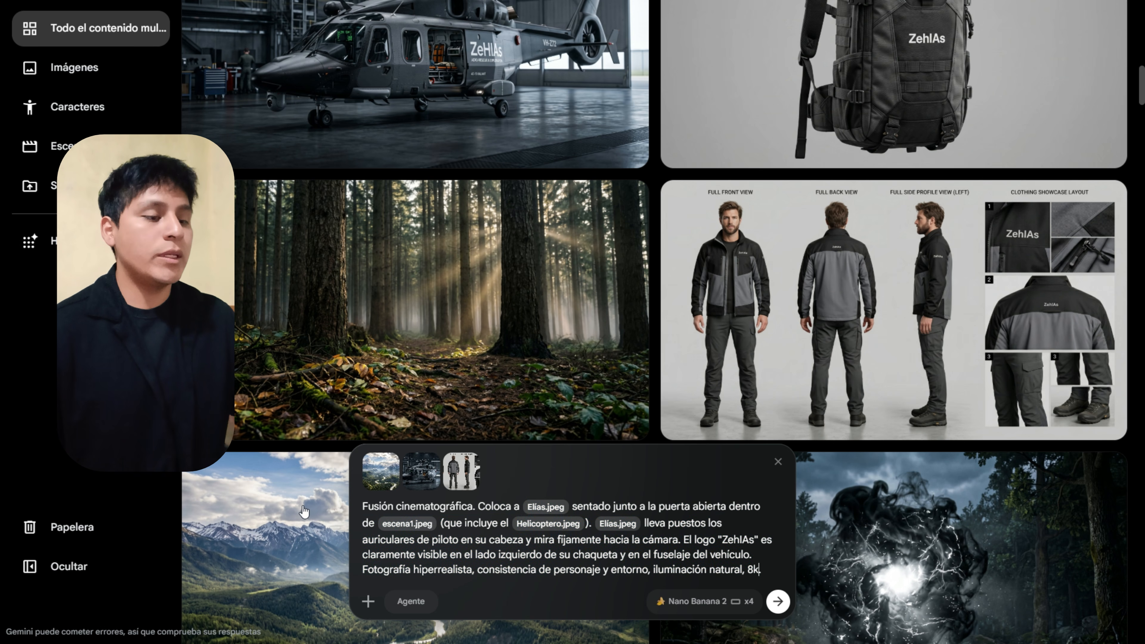
Generate the four helicopter fusion images and view the cabin interior shot at full size
mouse_move(437, 480)
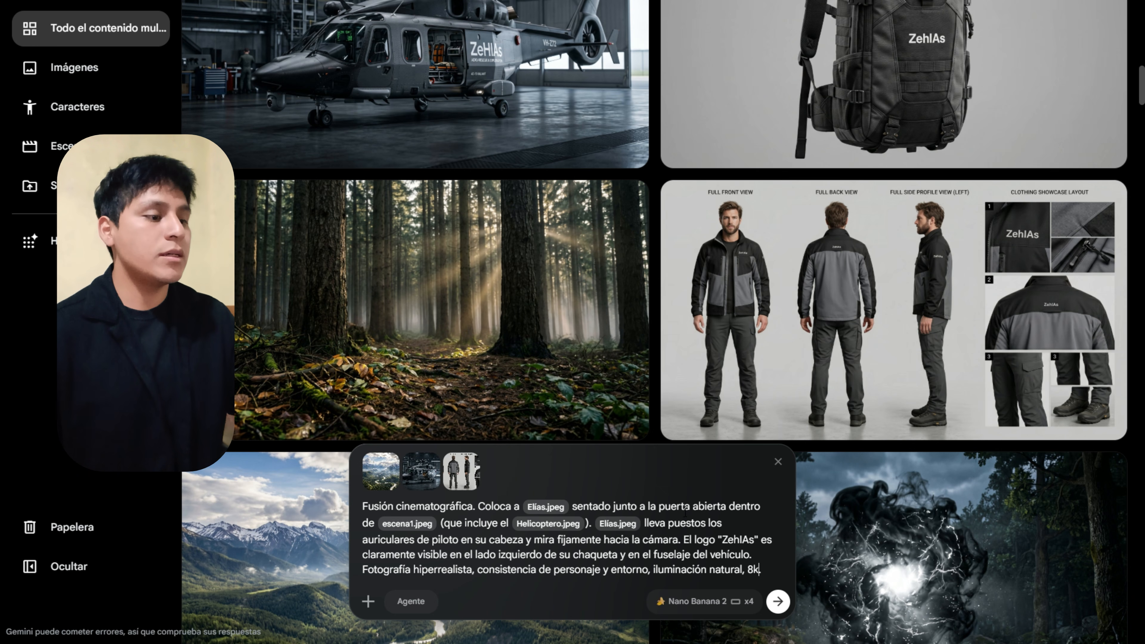
click(778, 601)
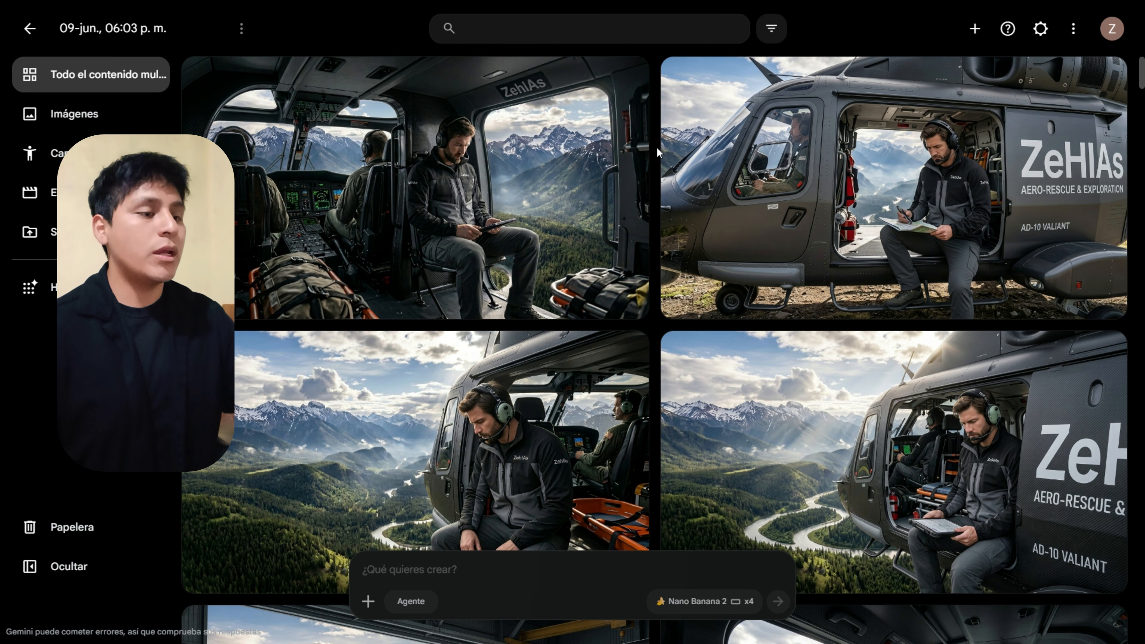
click(376, 190)
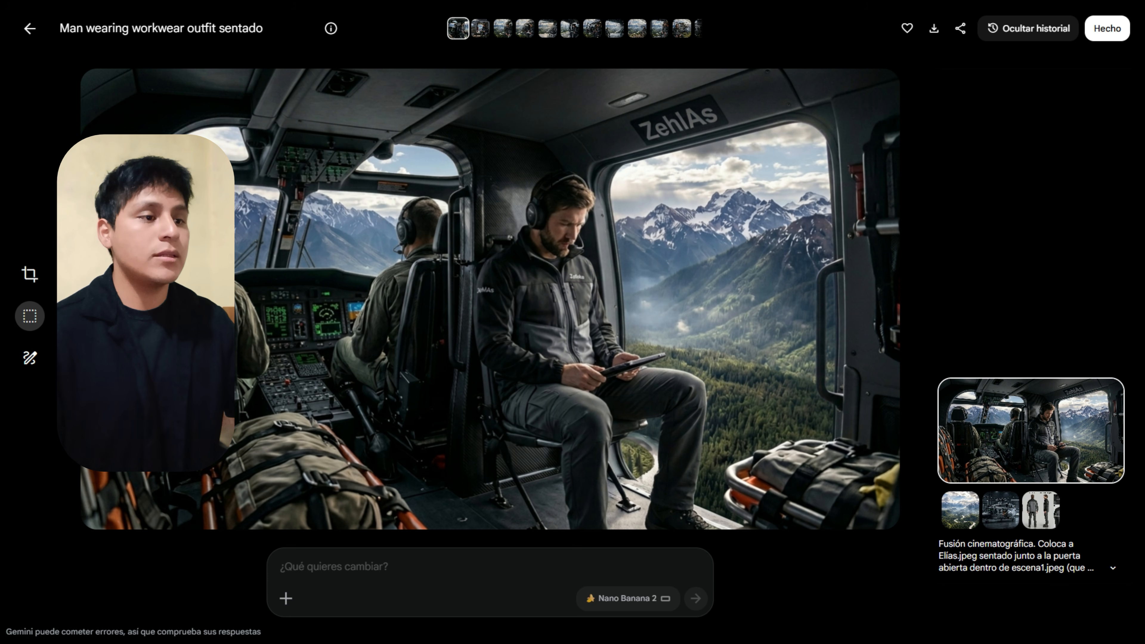
key(alt+Left)
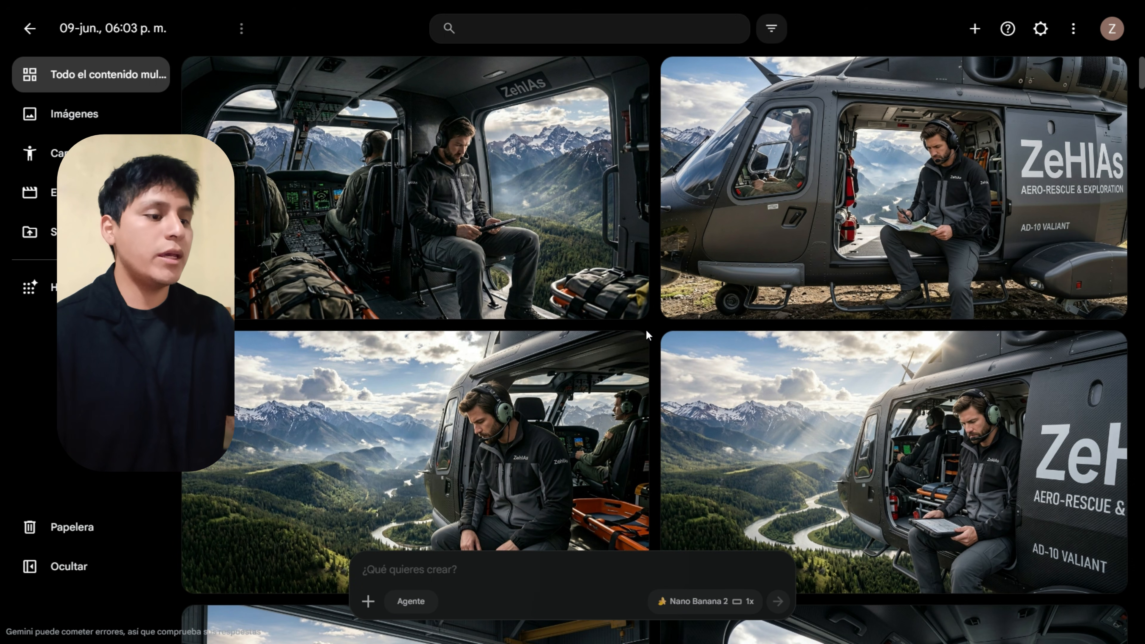
Generate four 16:9 Nano Banana 2 shots of the character in free fall under a parachute, referencing the character's image, escena2.jpeg and Mochila.jpeg
click(469, 565)
text(Prompt de Unión: Toma de acción cinematográfica en el cielo. @Elías en caída libre, flotando de forma controlada bajo el paracaídas de @escena2, llevando bien ajustada en su espalda la @Mochila. Se aprecia el logo "ZehIAs" en color blanco en su pecho. Toma aérea dinámica de alta velocidad, consistencia absoluta de personaje y accesorios, hiperrealismo, 8k.)
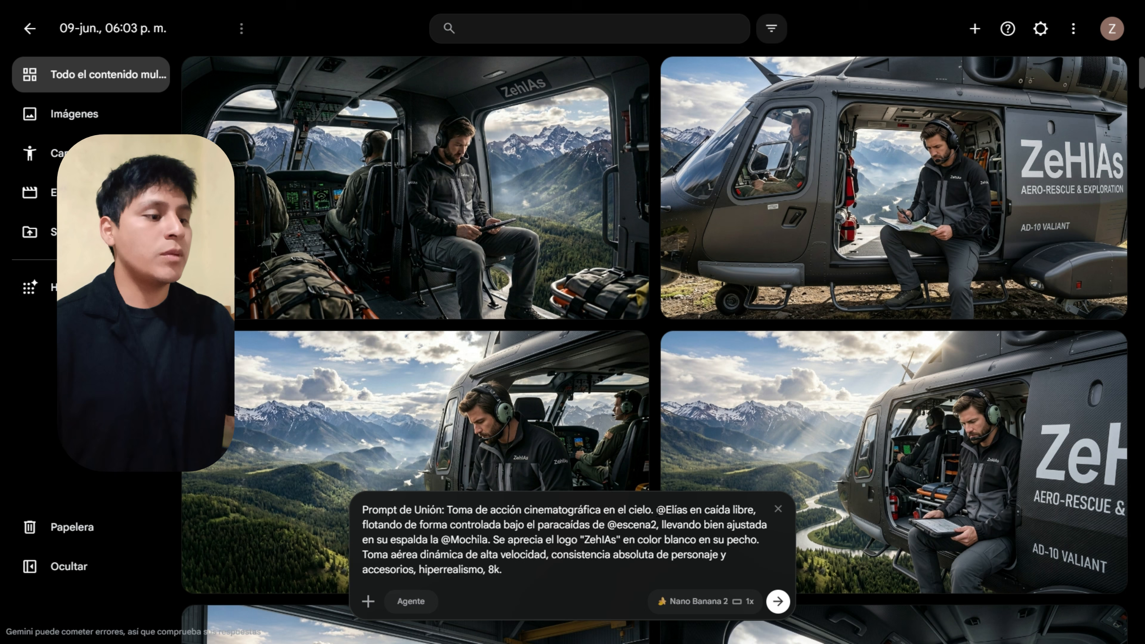
drag(657, 510, 690, 510)
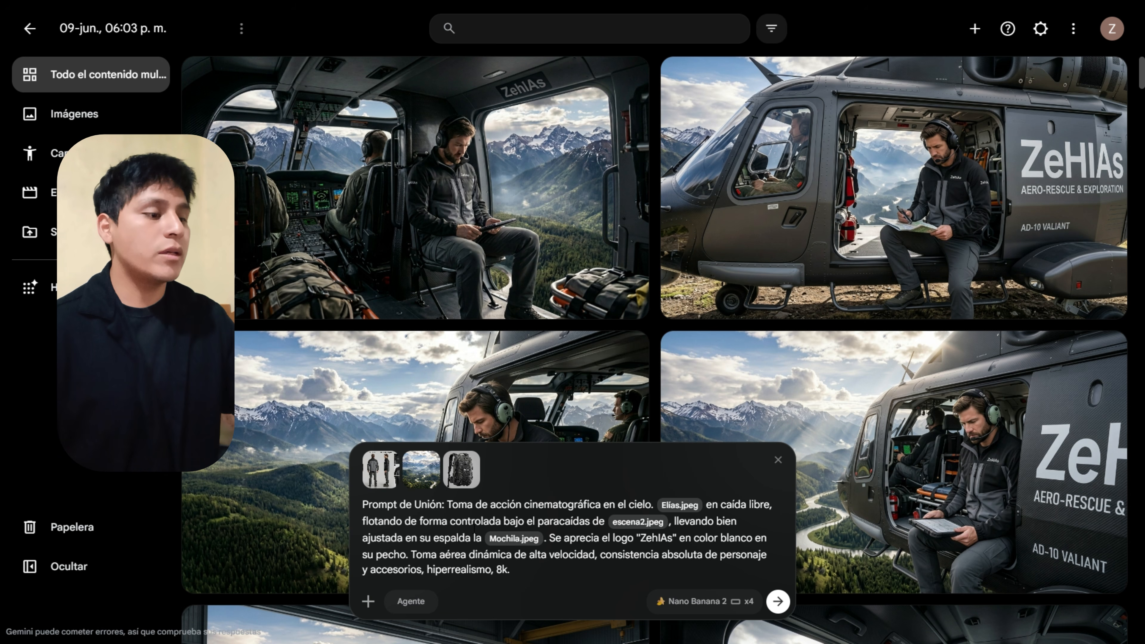
click(703, 602)
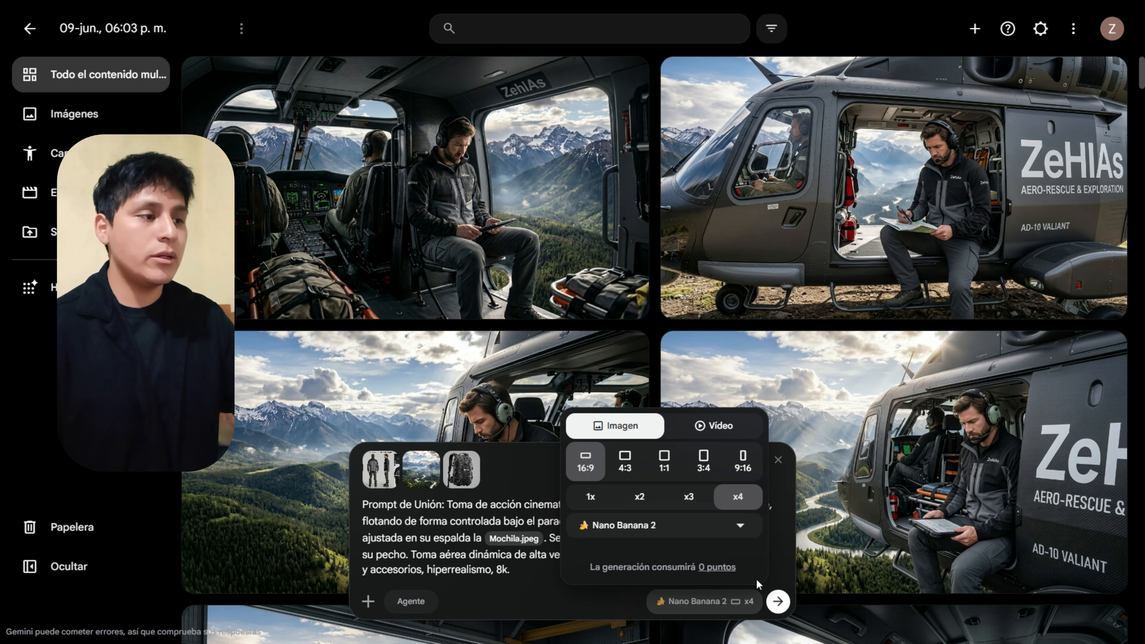
click(778, 602)
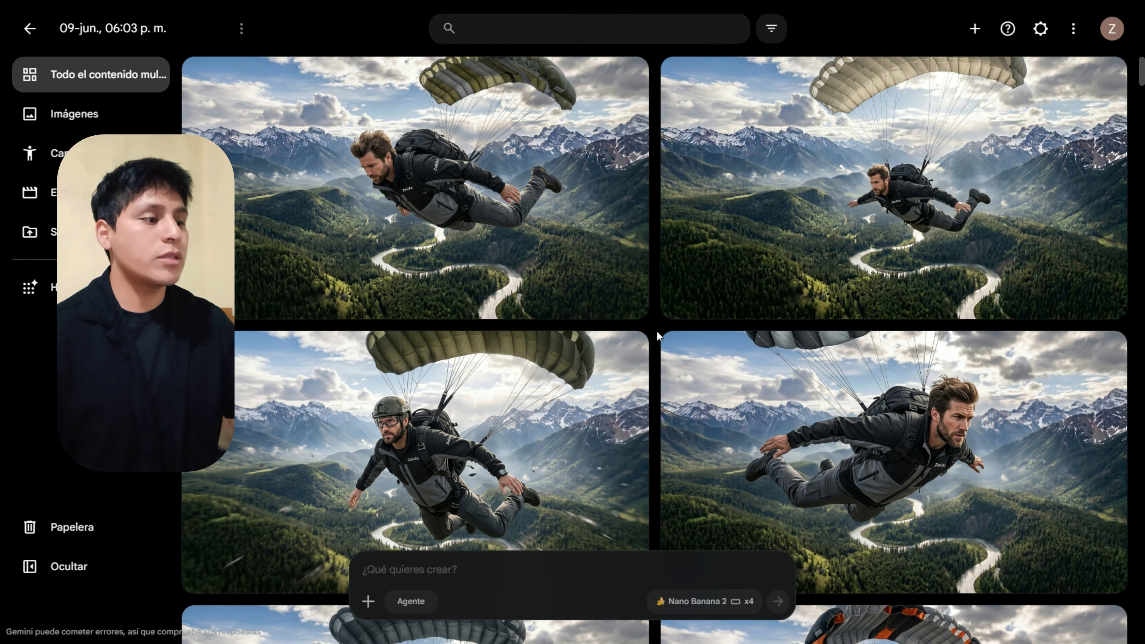
scroll(659, 330, down, 9)
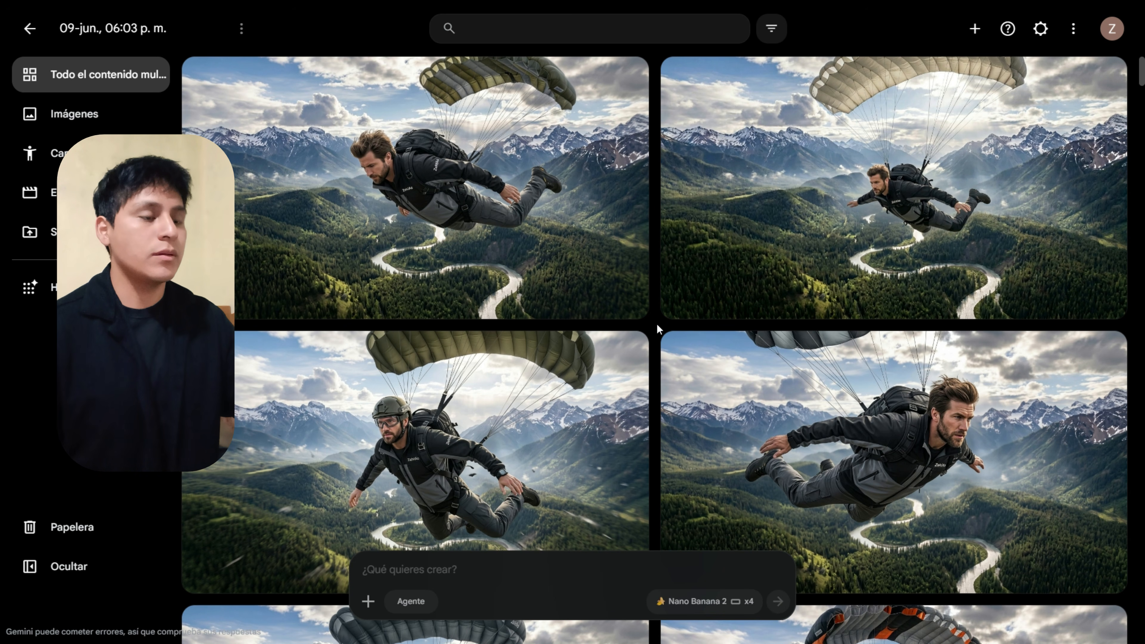
Generate four 16:9 shots from behind of the character walking into the escena3.jpeg forest toward the ElMisterio.jpeg anomaly, with the "ZehIAs" logo on the jacket
click(444, 564)
text(Prompt de Unión: Plano cinematográfico de espaldas en perspectiva de tercera persona. @Elias camina con paso firme y decidido adentrándose en el bosque de @escena3, dirigiéndose directamente hacia la anomalía física de @ElMisterio. En la espalda de su chaqueta técnica negra y gris se muestra sutilmente el logo "ZehIAs". Atmósfera de máxima tensión, consistencia de personaje, hiperrealismo, 8k.)
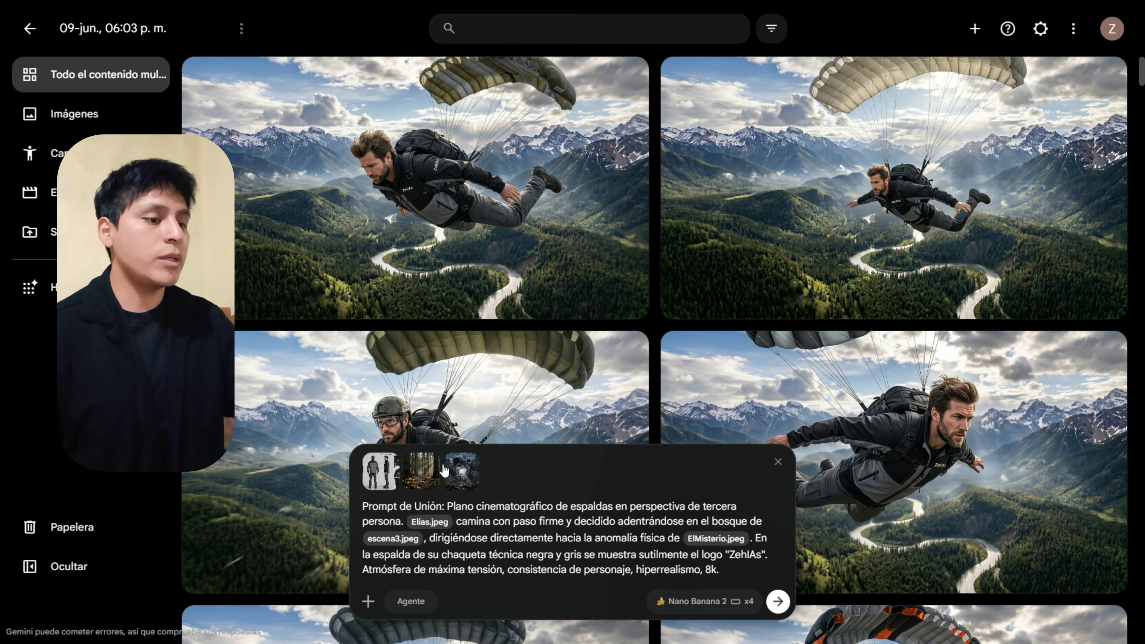
click(696, 602)
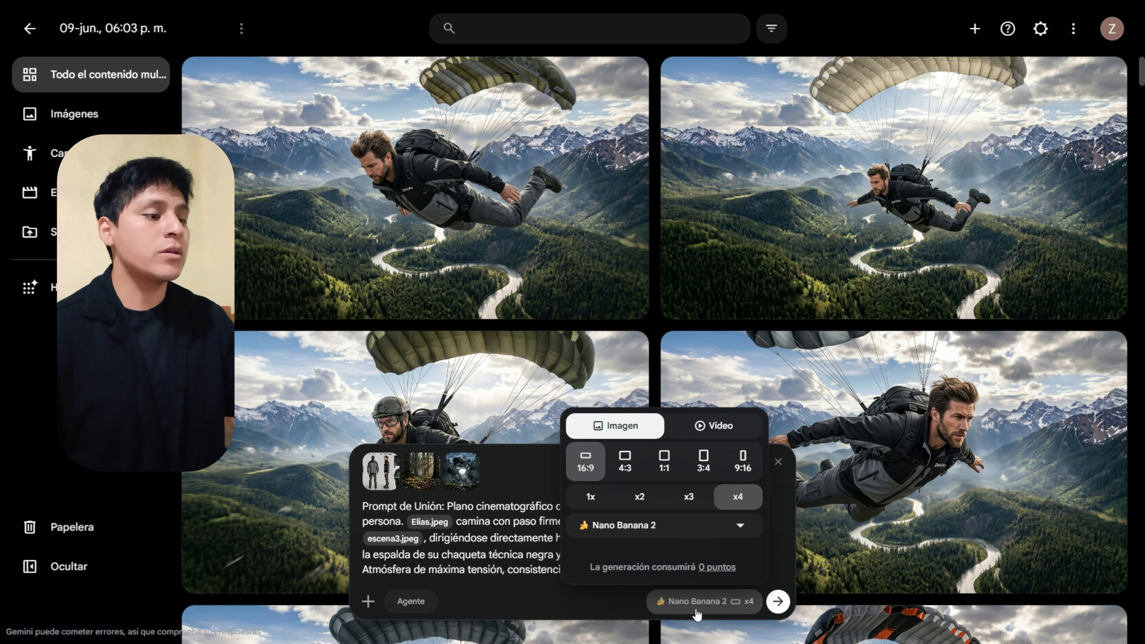
click(697, 602)
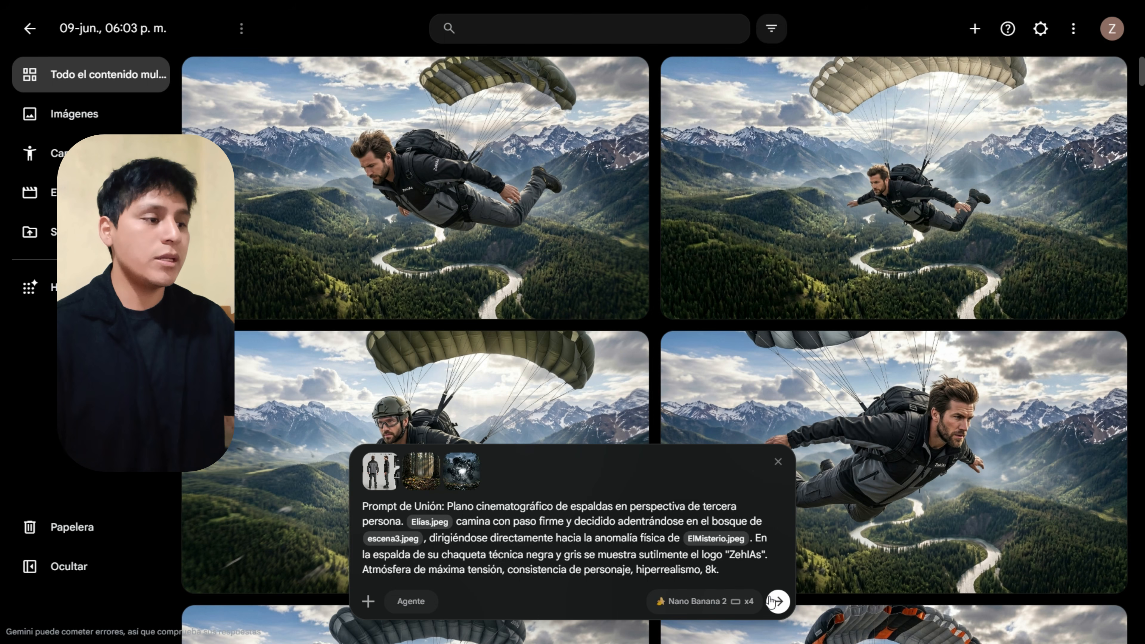
click(778, 602)
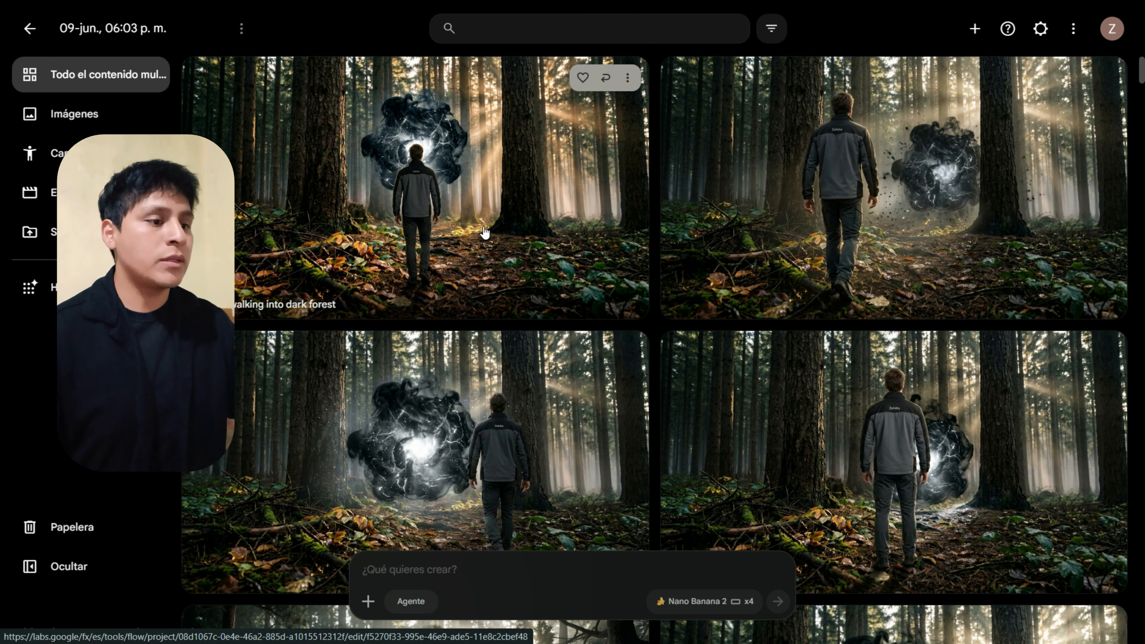
Review the generated forest shots and open the options of the one with the man centred before the large anomaly
scroll(485, 233, down, 10)
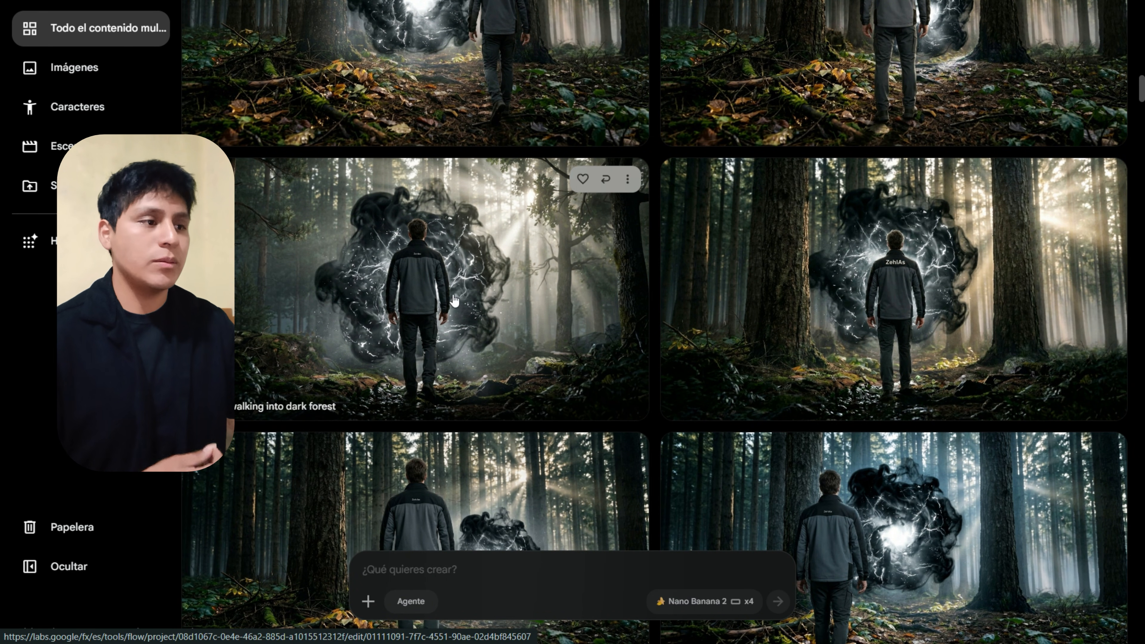
click(634, 185)
mouse_move(589, 274)
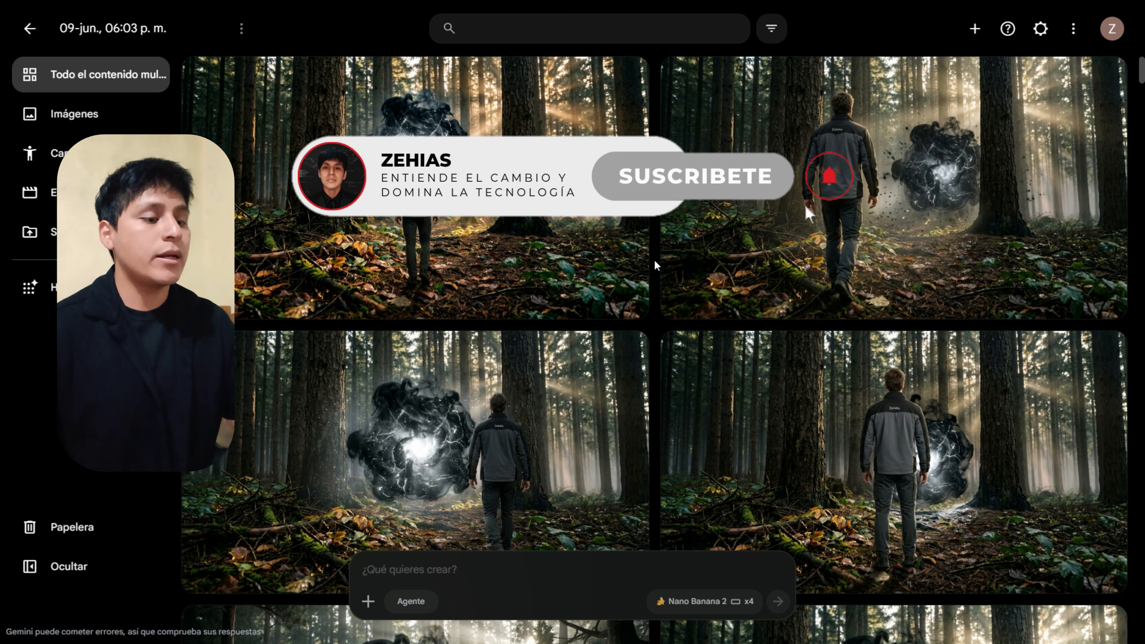
Upload [Imagen de Referencia 1].jpeg, [Imagen de Referencia 2].jpeg and [Imagen de Referencia 3].jpeg from the VIDEO 24 folder to the project
click(368, 601)
click(361, 523)
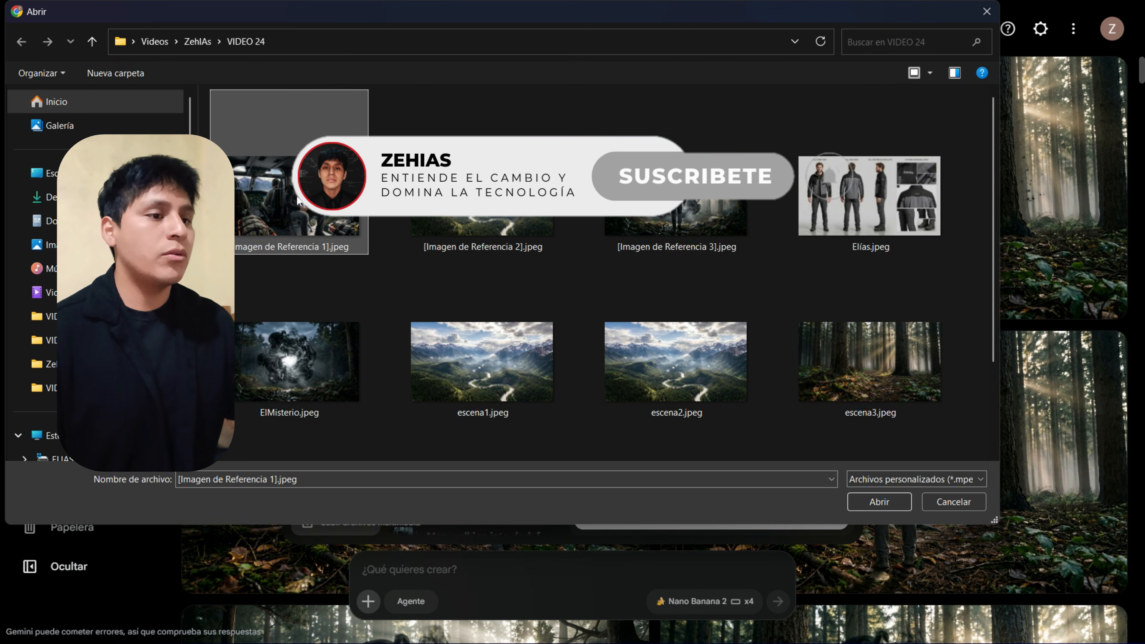
ctrl+click(521, 220)
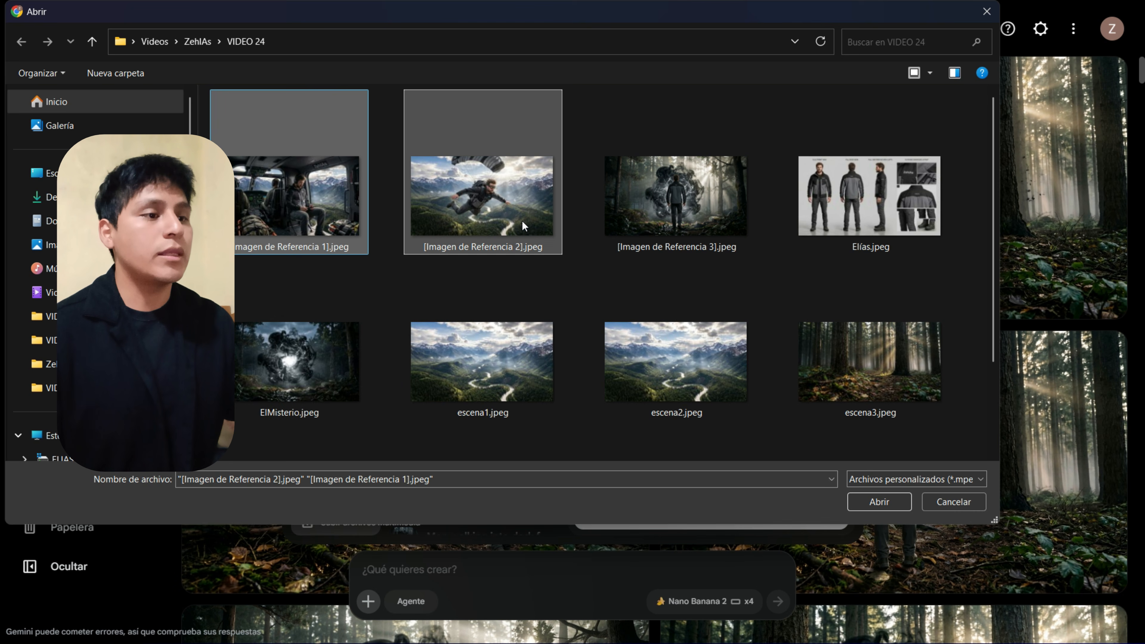
ctrl+click(661, 218)
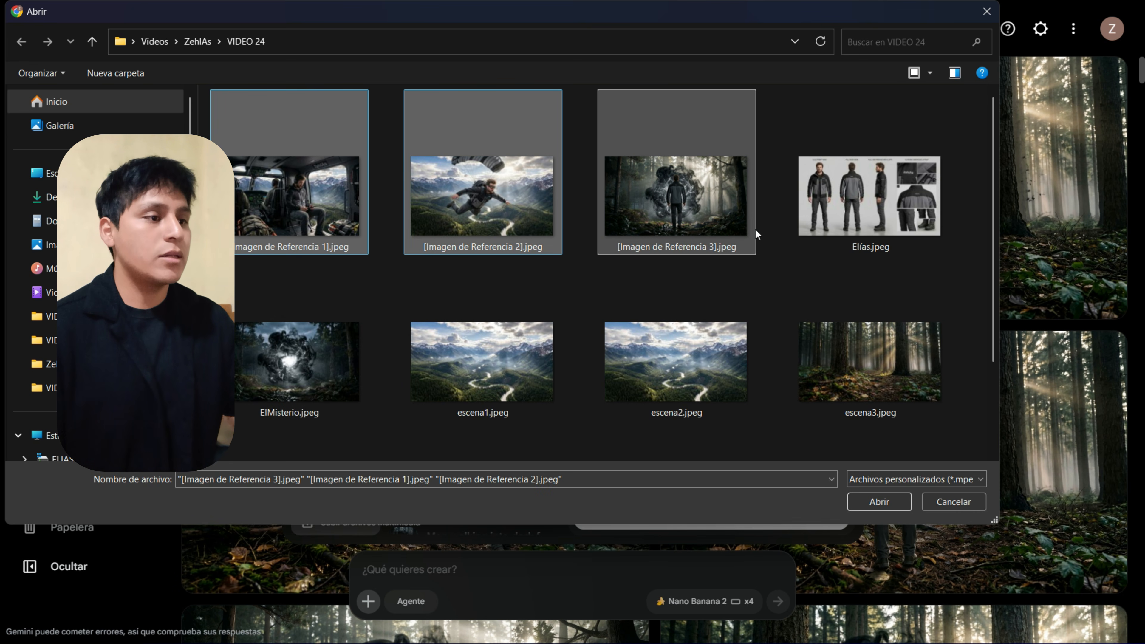
click(880, 501)
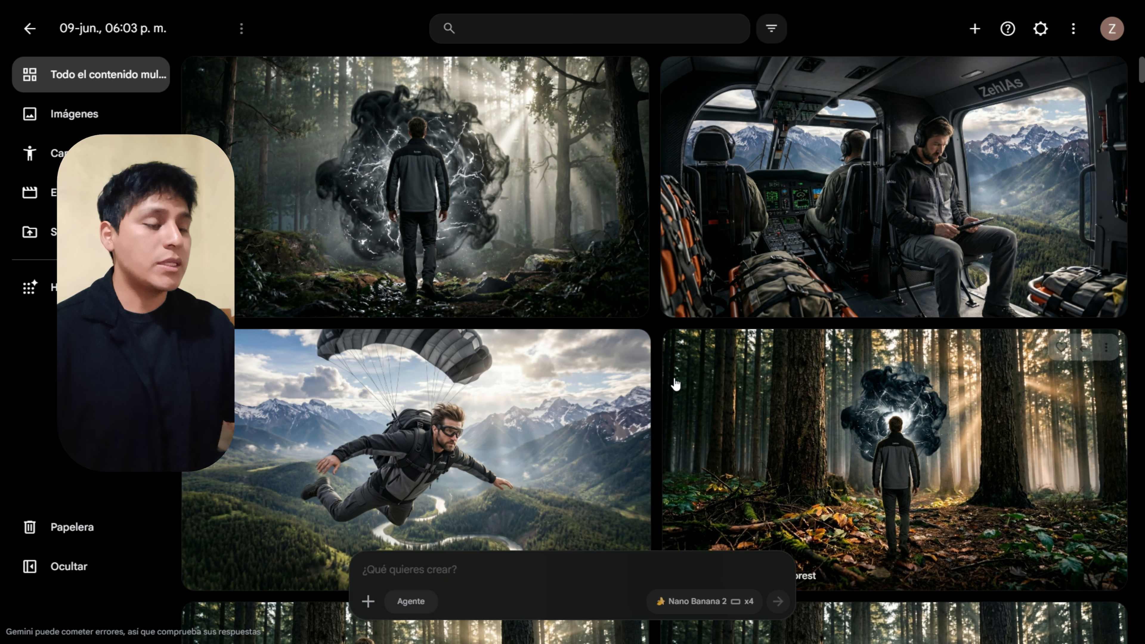
Configure generation for a single 16:9 video from ingredients (Ingredientes) using the Omni Flash model
click(696, 602)
click(700, 429)
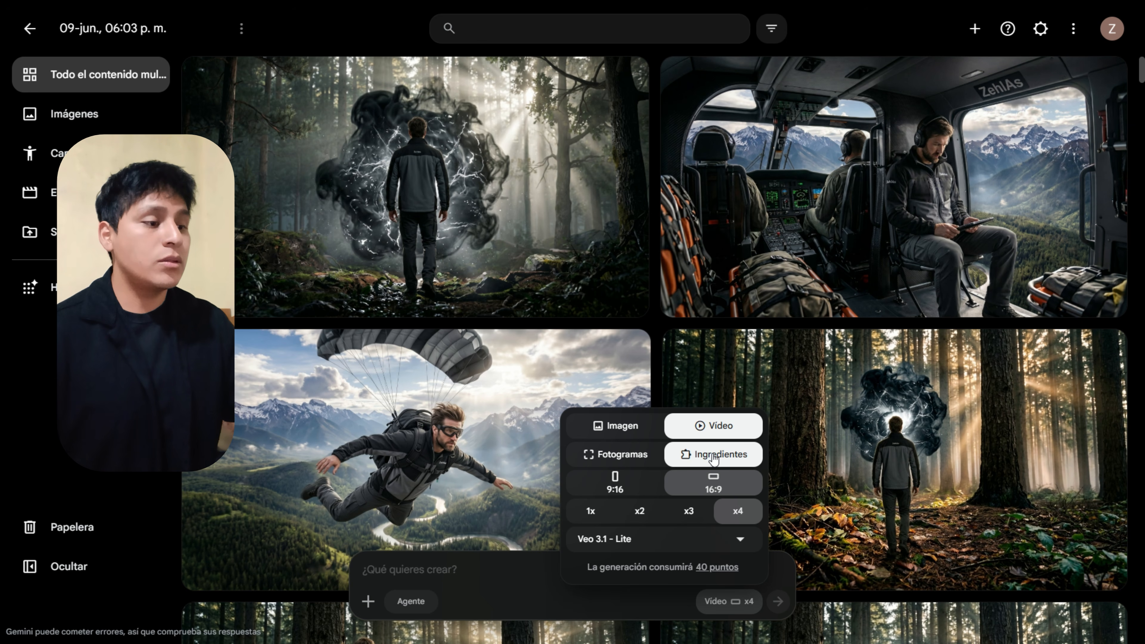
click(627, 457)
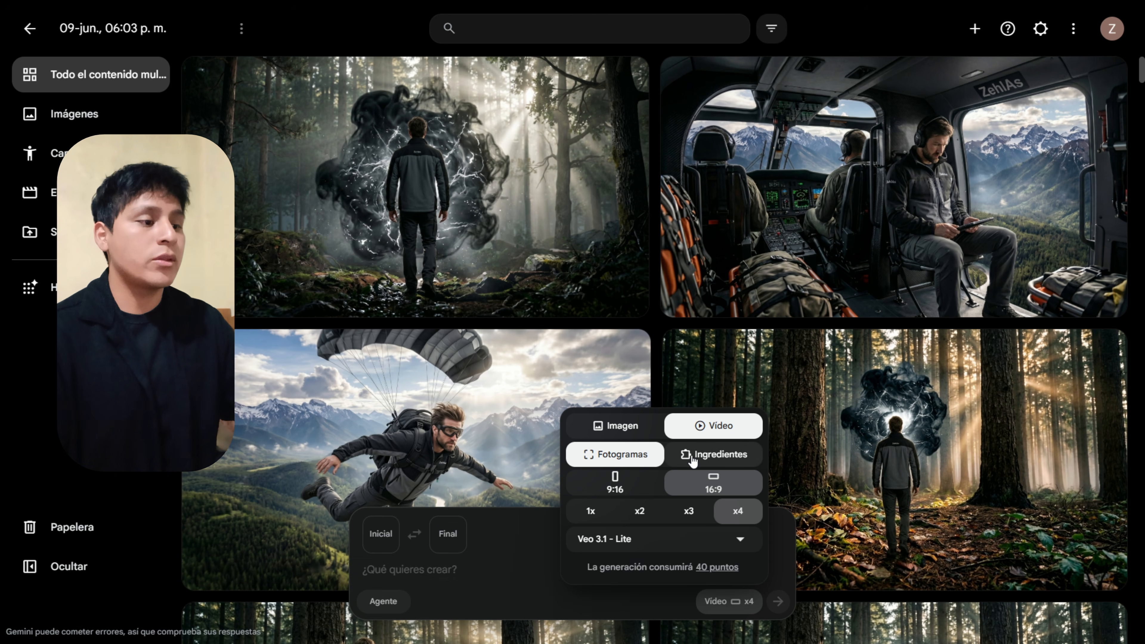
click(693, 459)
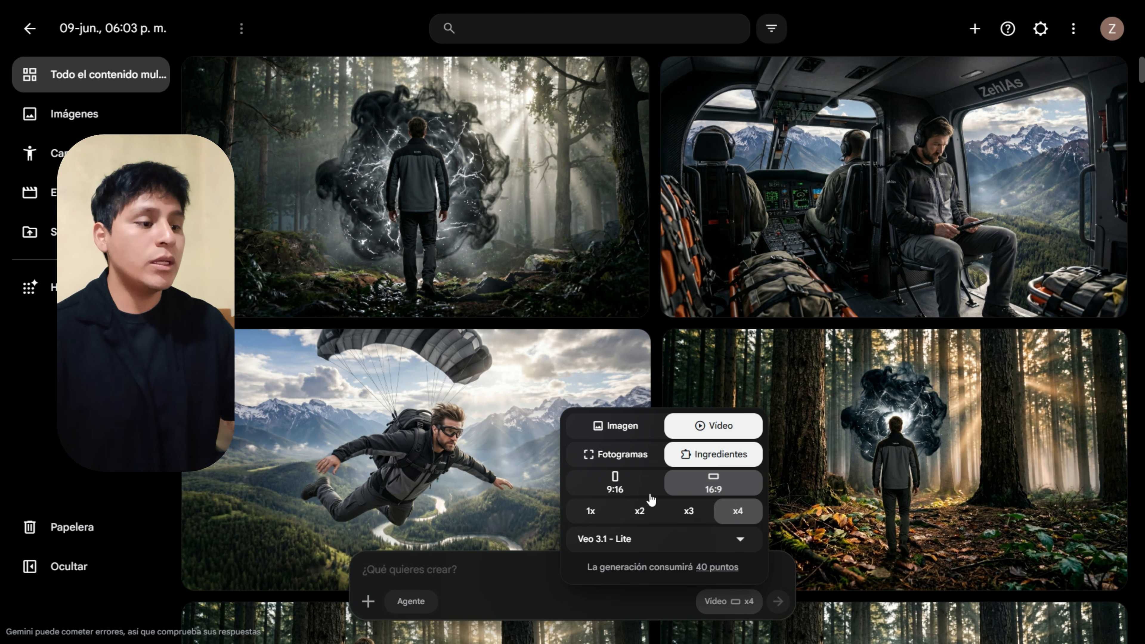
click(601, 517)
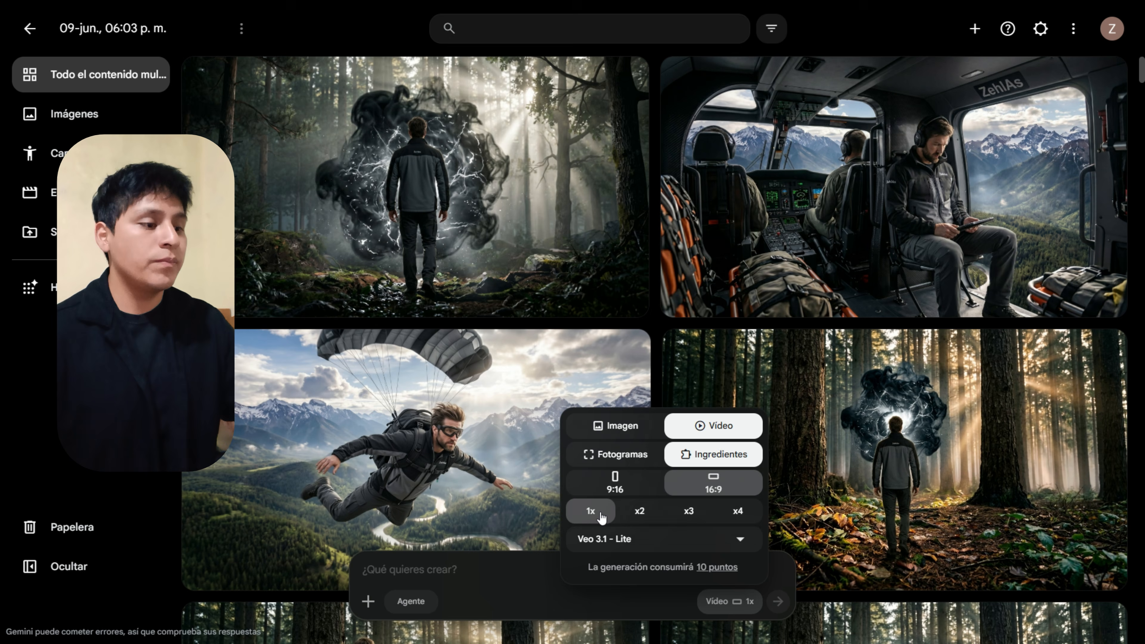
click(618, 547)
click(613, 403)
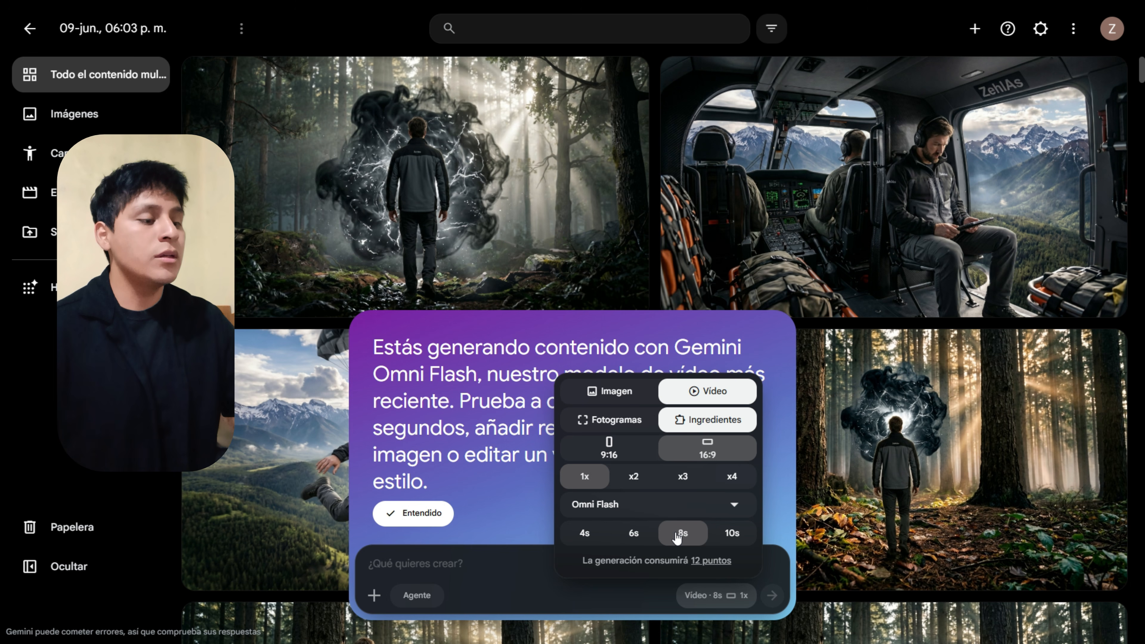
Set the video duration to 10 seconds, then read and dismiss the Gemini Omni Flash notice
click(737, 539)
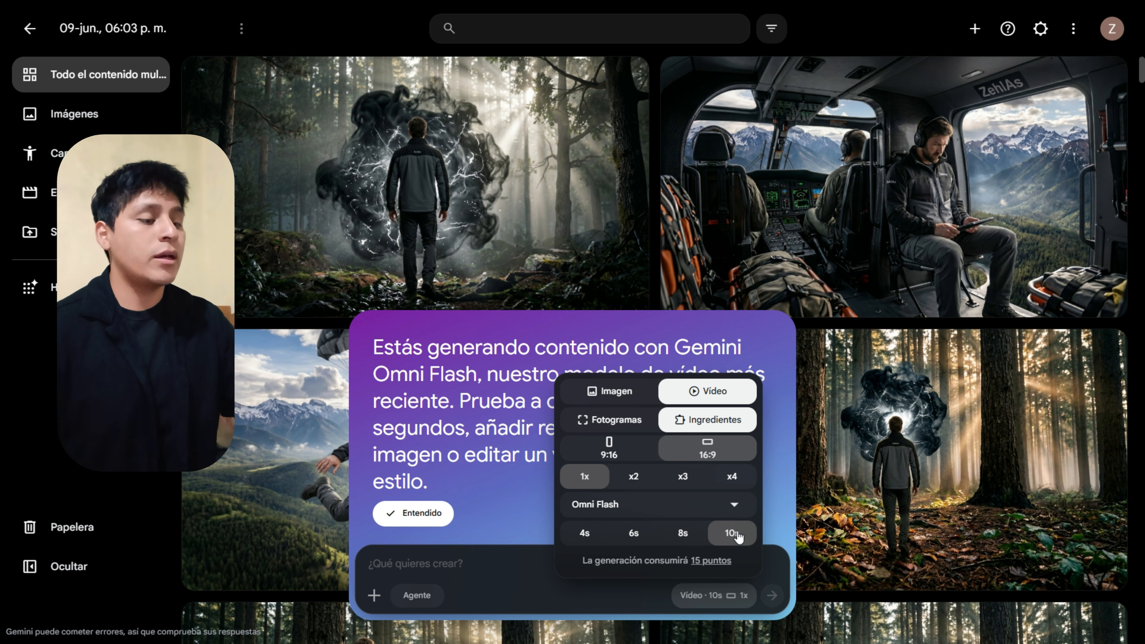
click(460, 460)
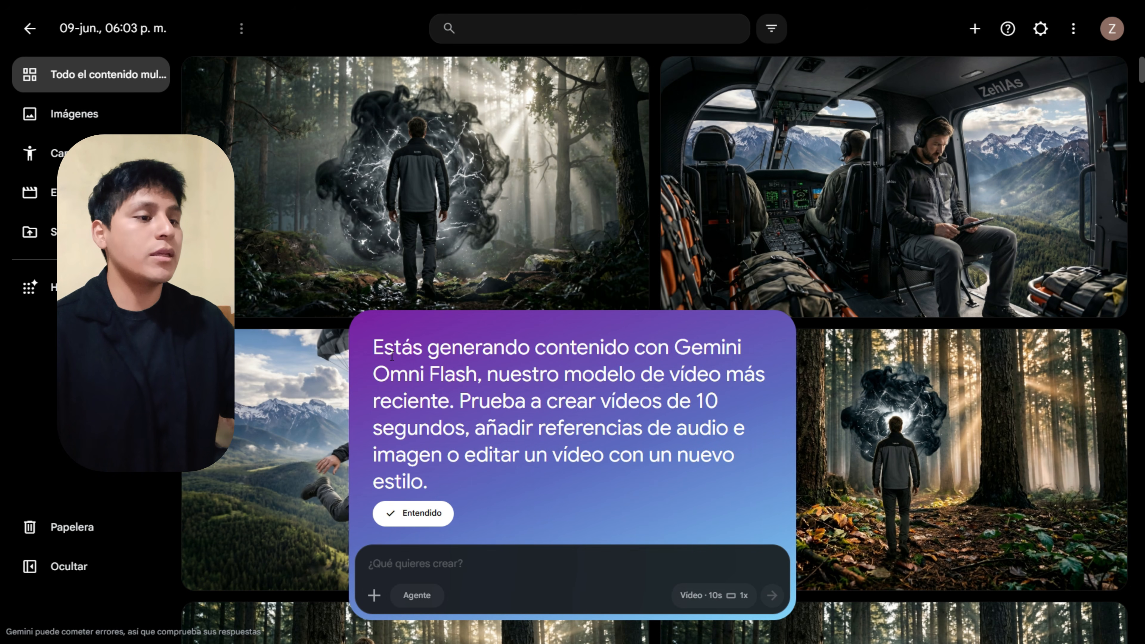
drag(377, 348, 463, 486)
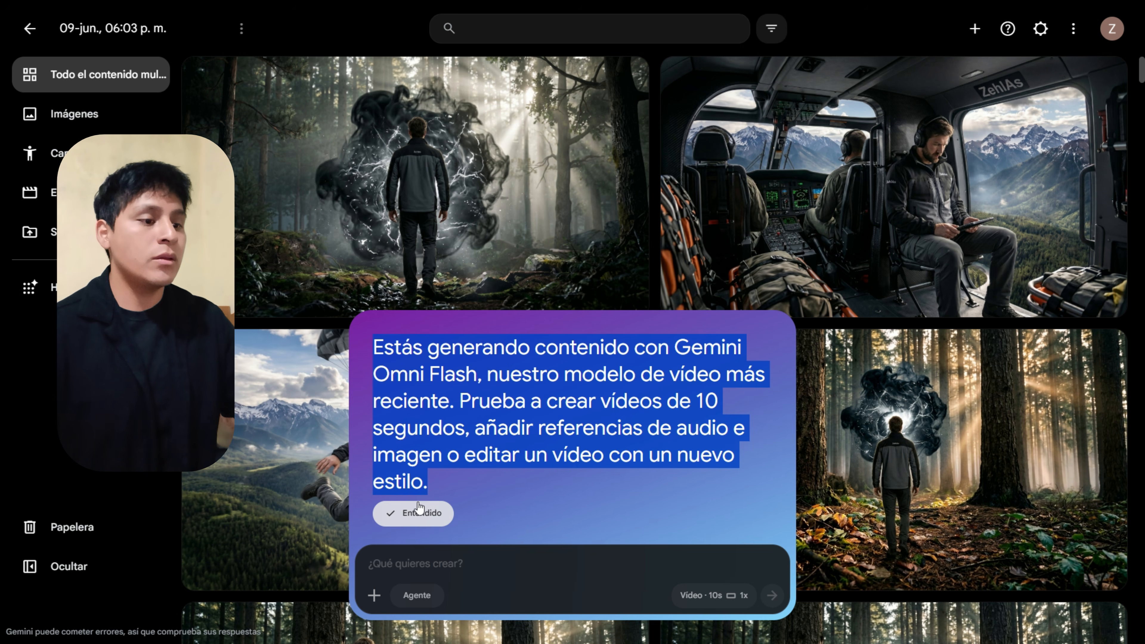
click(415, 521)
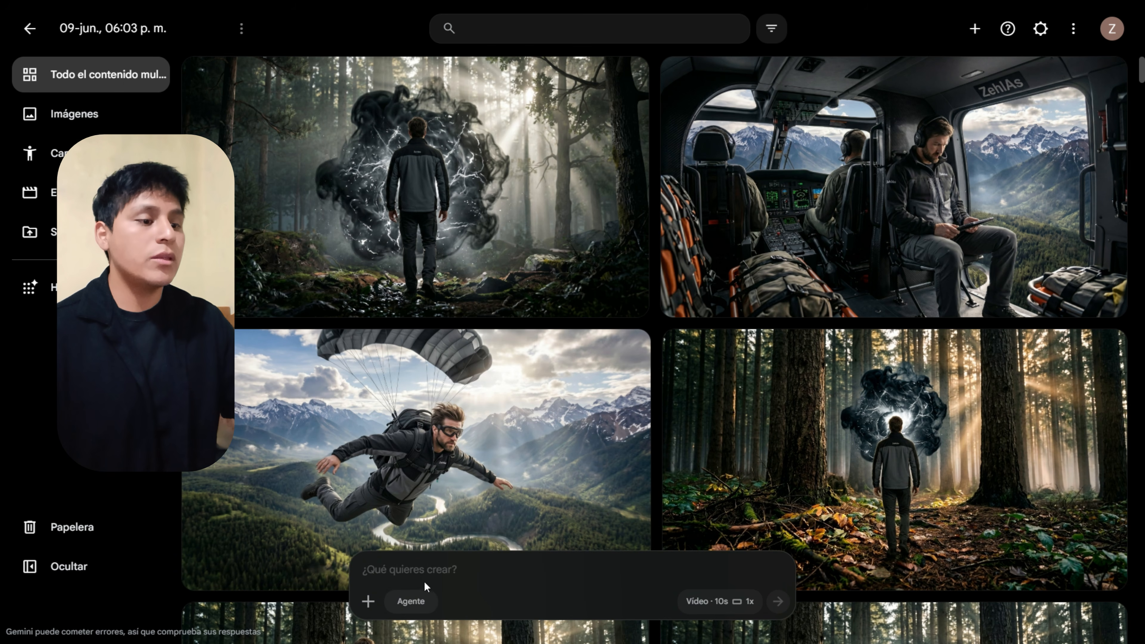
Enter the helicopter prompt with the character, Helicoptero.jpeg and escena1.jpeg references, a slow push-in, lip-synced dialogue and the no-music audio rule
click(406, 571)
text(Animar la imagen de referencia. @Elías gesticula y habla de forma natural y seria frente a la cámara dentro de la cabina del @Helicoptero en la @escena1. El viento fuerte entra por la puerta abierta y mueve sutilmente su cabello y los pliegues de su ropa técnica donde resalta el logo "ZehIAs". Movimiento de cámara lento y cinematográfico que se acerca sutilmente a su rostro (push-in). El personaje sincroniza sus labios perfectamente para pronunciar el siguiente diálogo con la @VozDeElías: "Dijeron que este lugar no existía en los mapas... Pero estamos a punto de descubrir que la Tierra nos ha estado ocultando algo completamente nuevo."  [REGLA DE AUDIO CRÍTICA: Generar el video ABSOLUTAMENTE SIN MÚSICA de fondo. Solo incluir el diseño de sonido ambiental del rugido del motor del helicóptero, el viento ruidoso y la voz articulada limpia].)
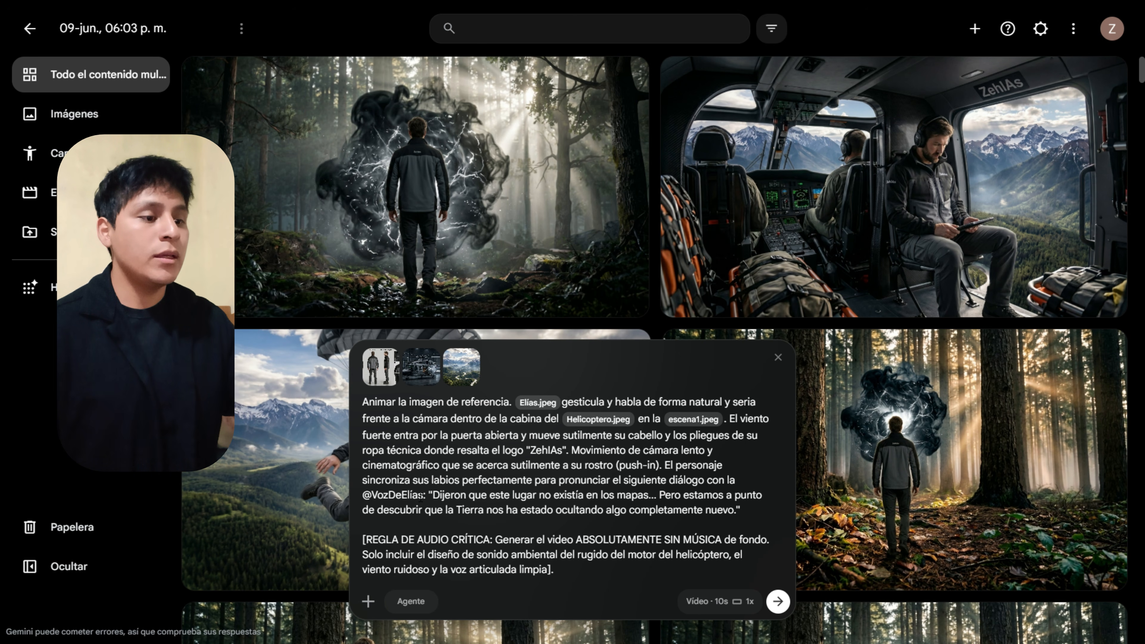
Replace the character's voice placeholder in the helicopter prompt with a reference to the Sadaltager voice
double_click(406, 495)
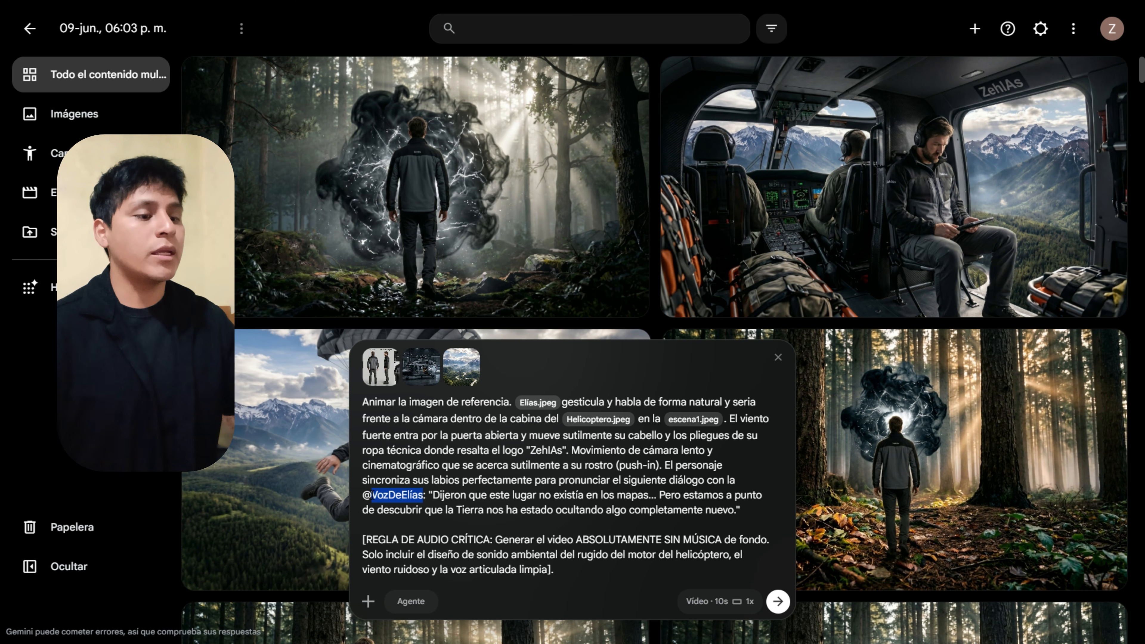
key(shift+Left)
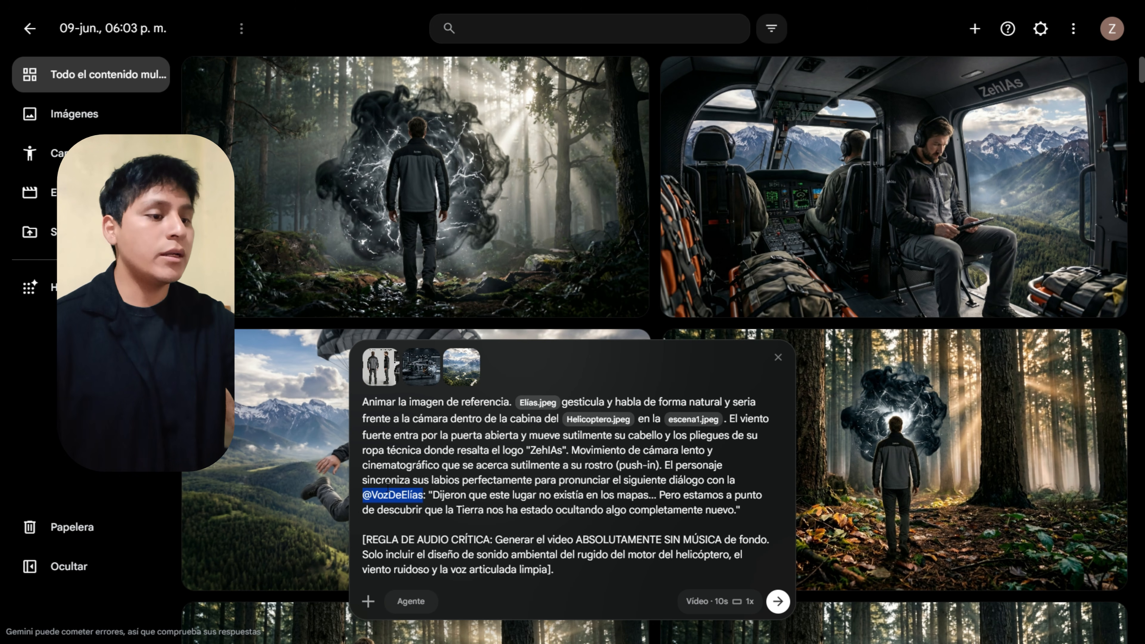
key(BackSpace)
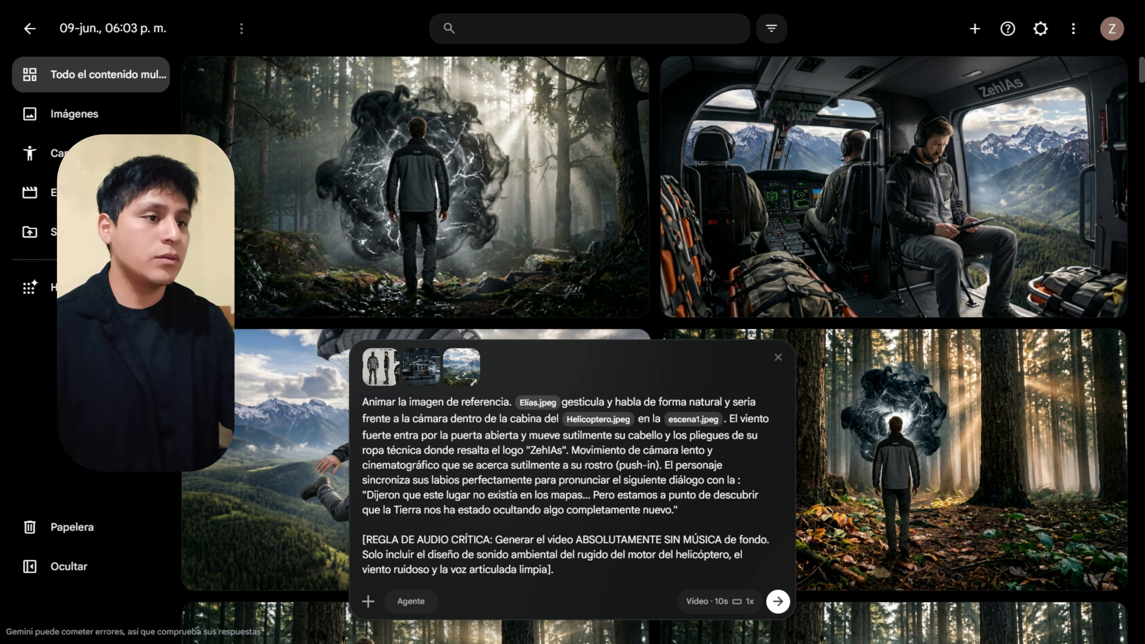
text(@)
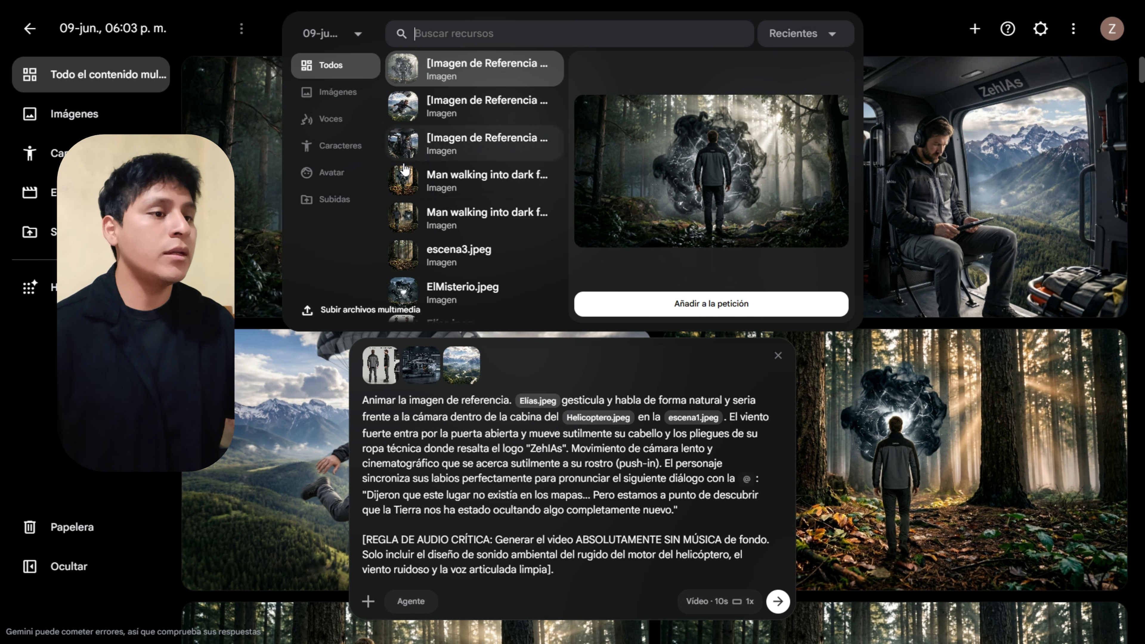
click(341, 118)
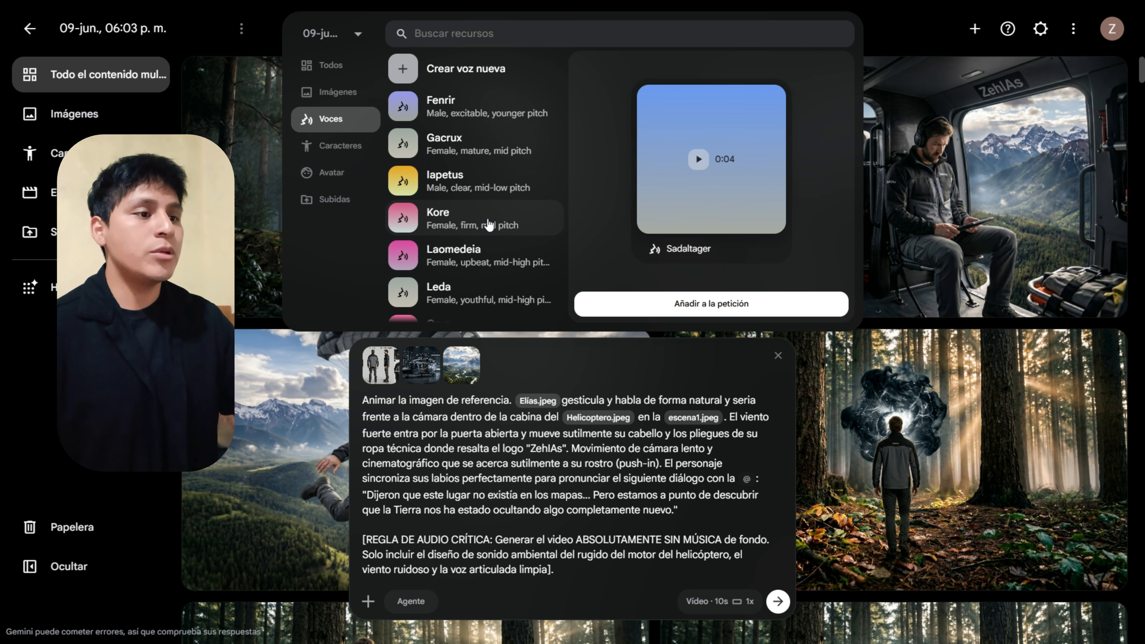
scroll(482, 203, down, 8)
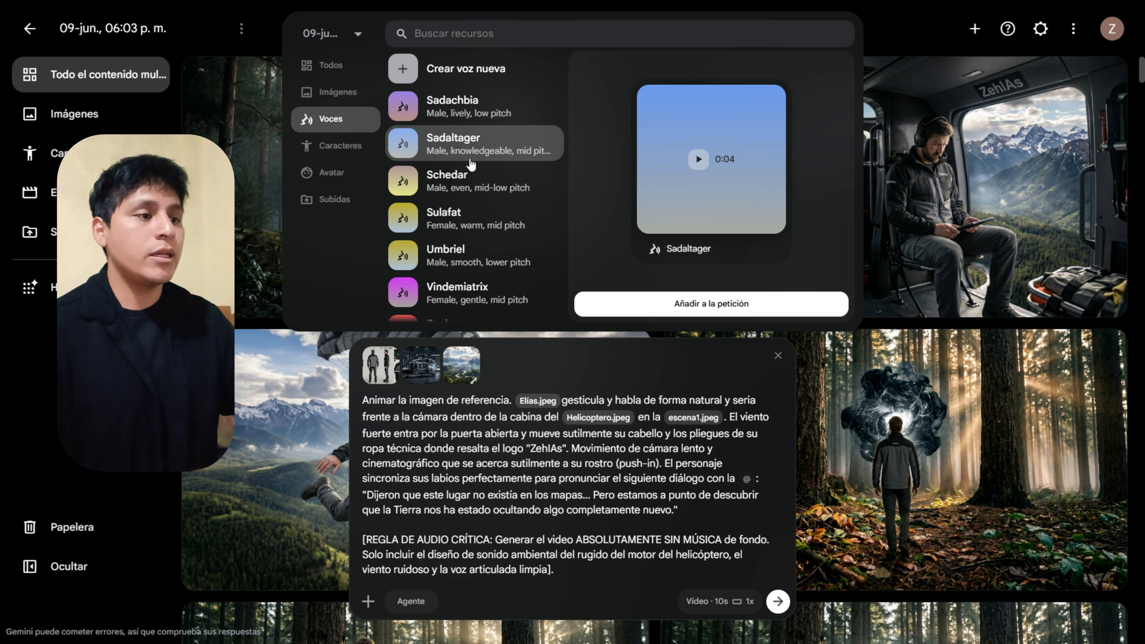
click(445, 146)
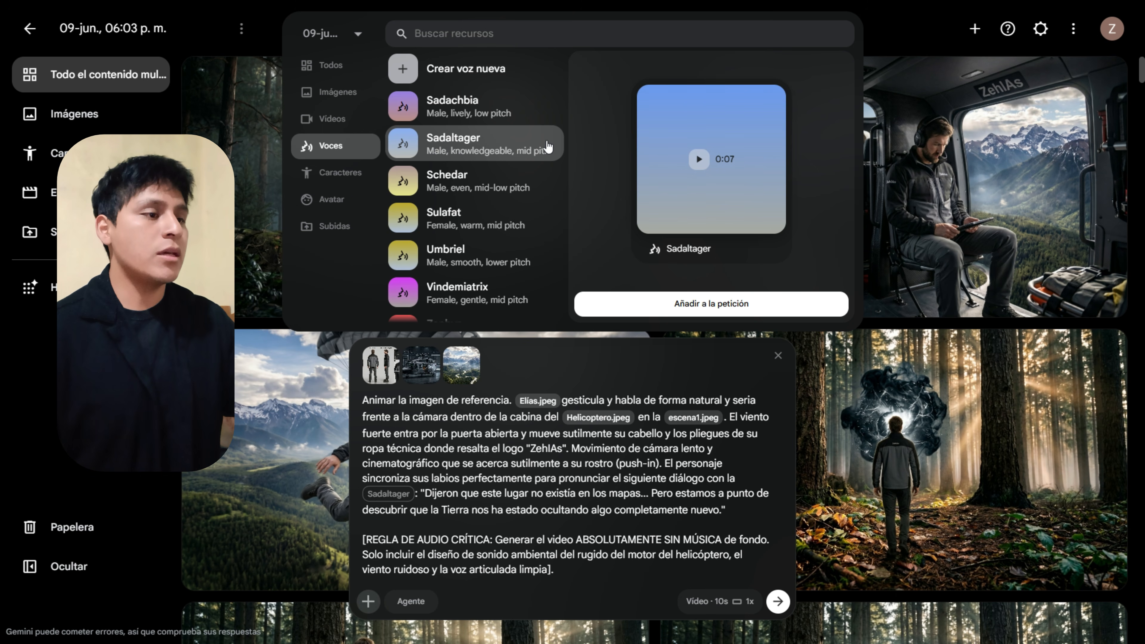
click(639, 313)
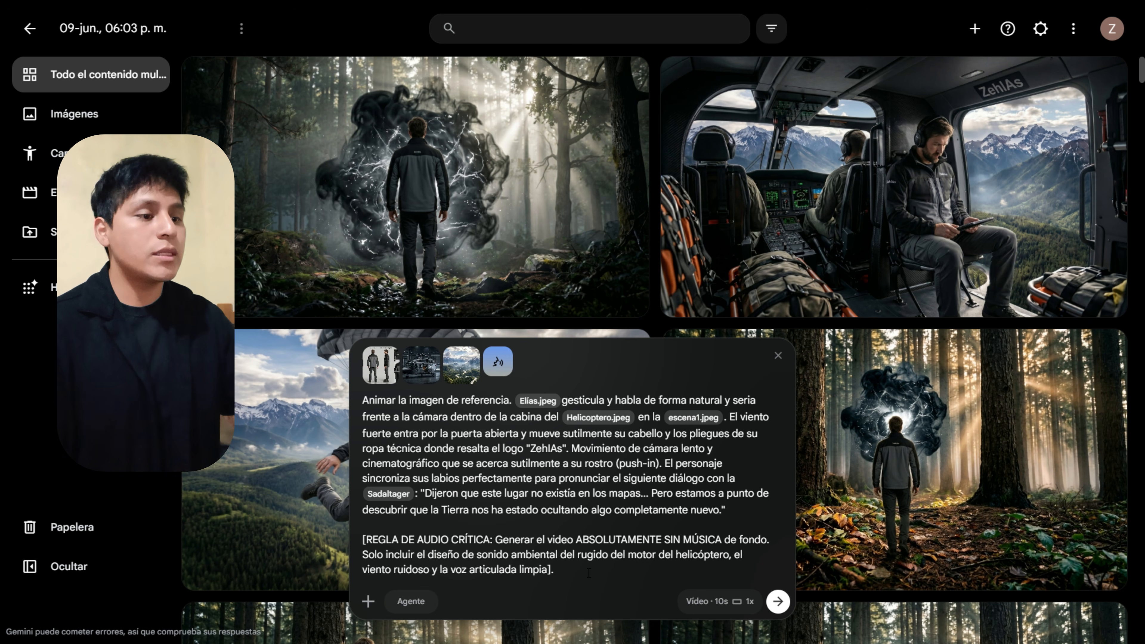
Check the helicopter prompt and its Omni Flash, 16:9, 1x, 10-second settings, and generate the video
drag(588, 574, 367, 403)
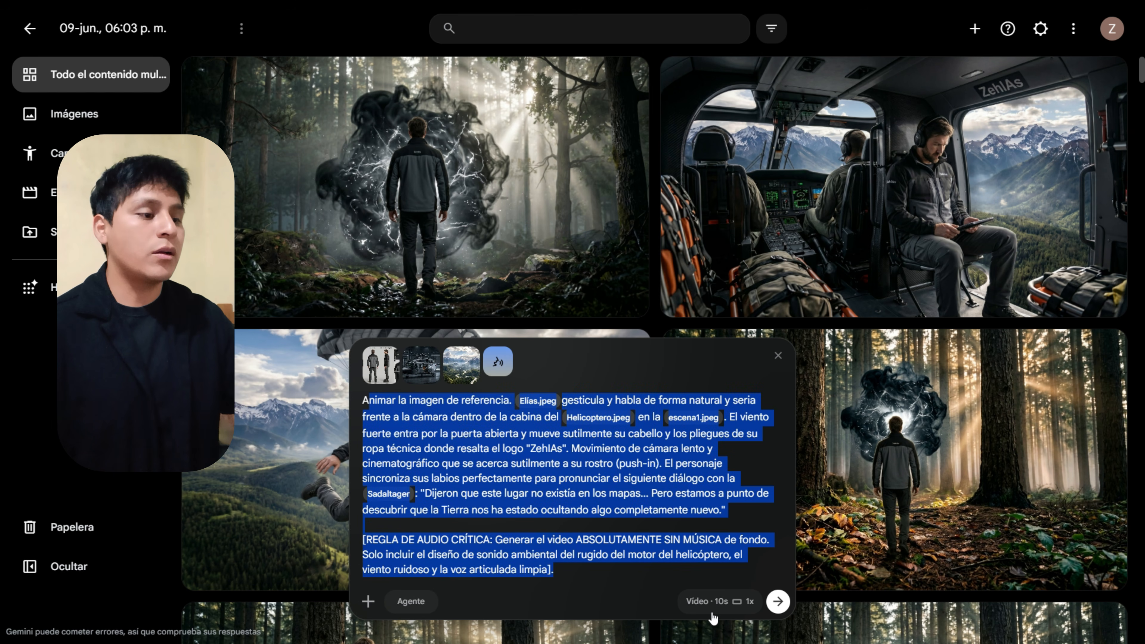
click(725, 603)
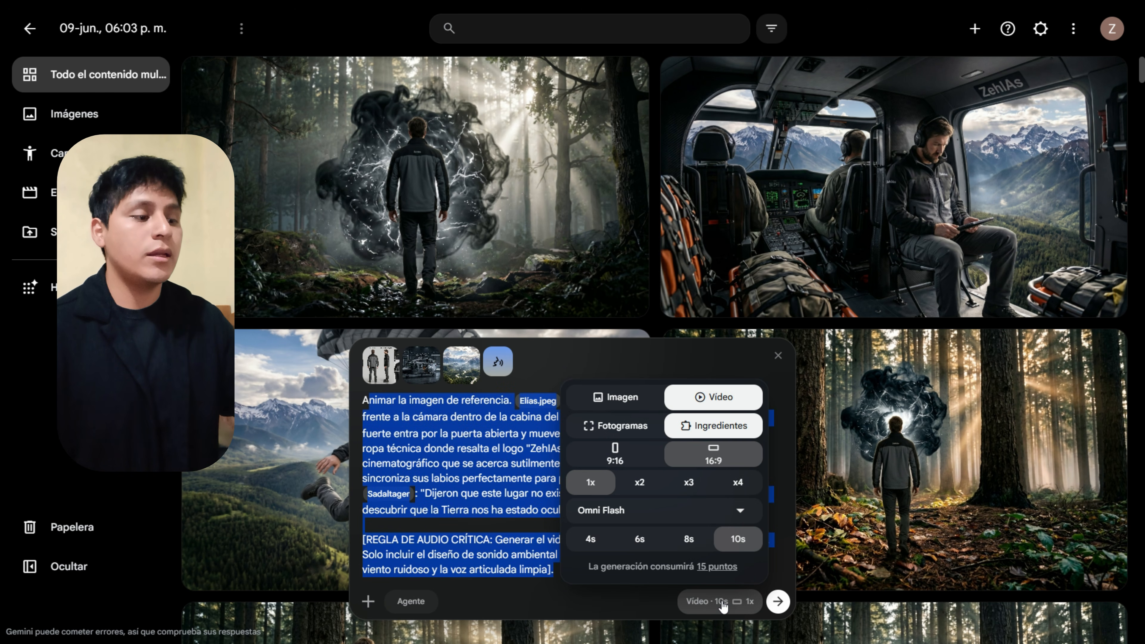
click(723, 604)
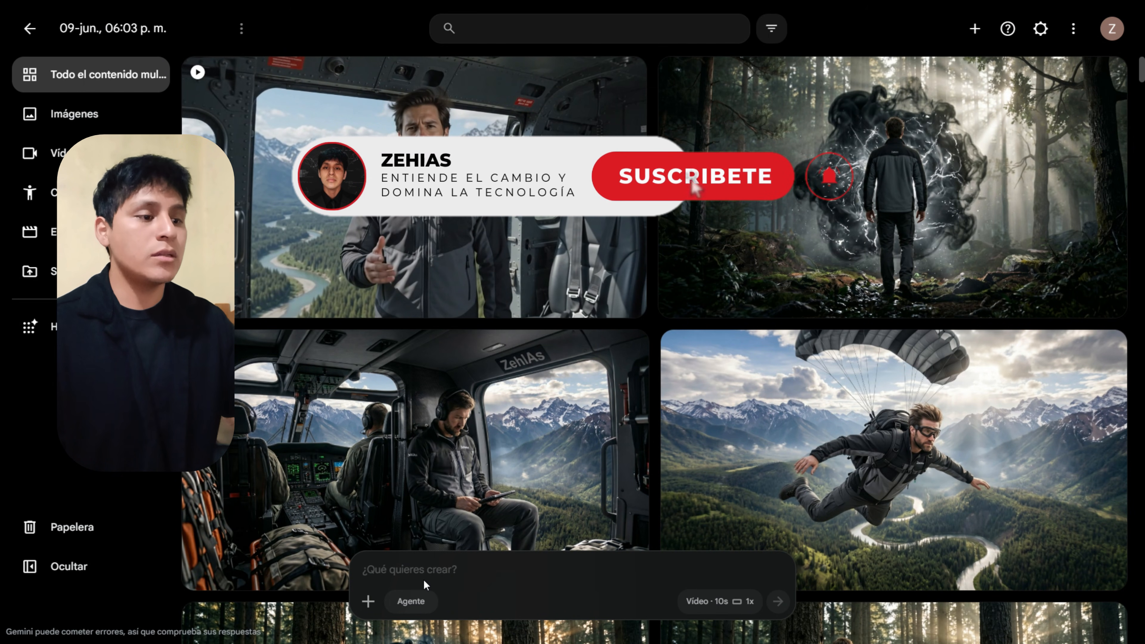
Generate a 10-second parachute tracking shot from a prompt referencing the character, Mochila.jpeg and escena2.jpeg, with distorted radio dialogue and no music
click(439, 573)
key(ctrl+v)
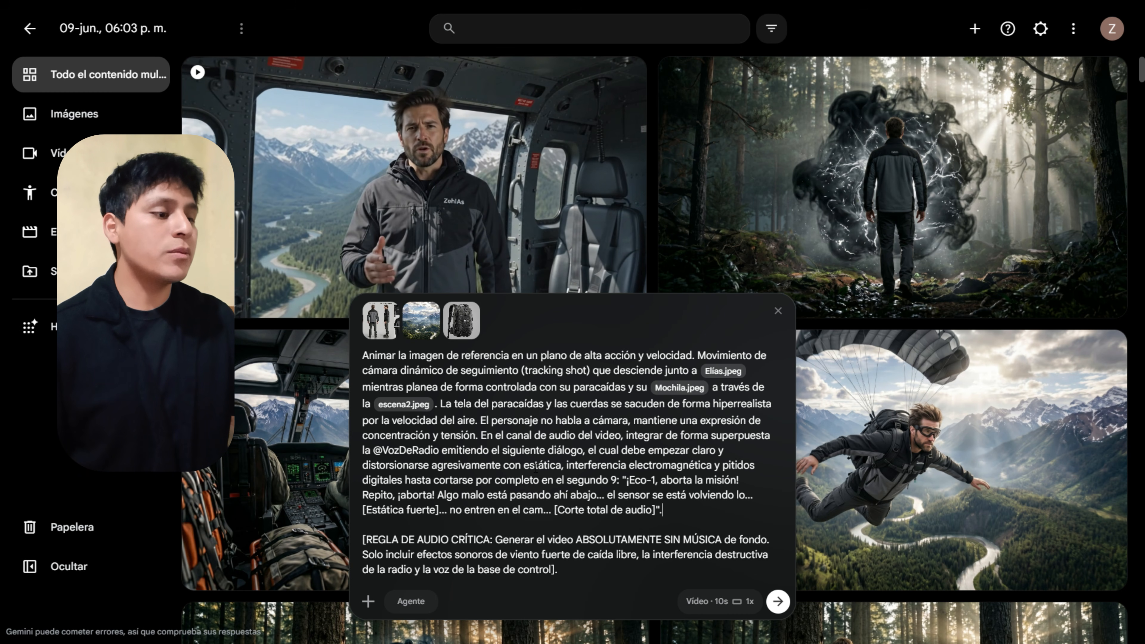
click(719, 600)
click(721, 600)
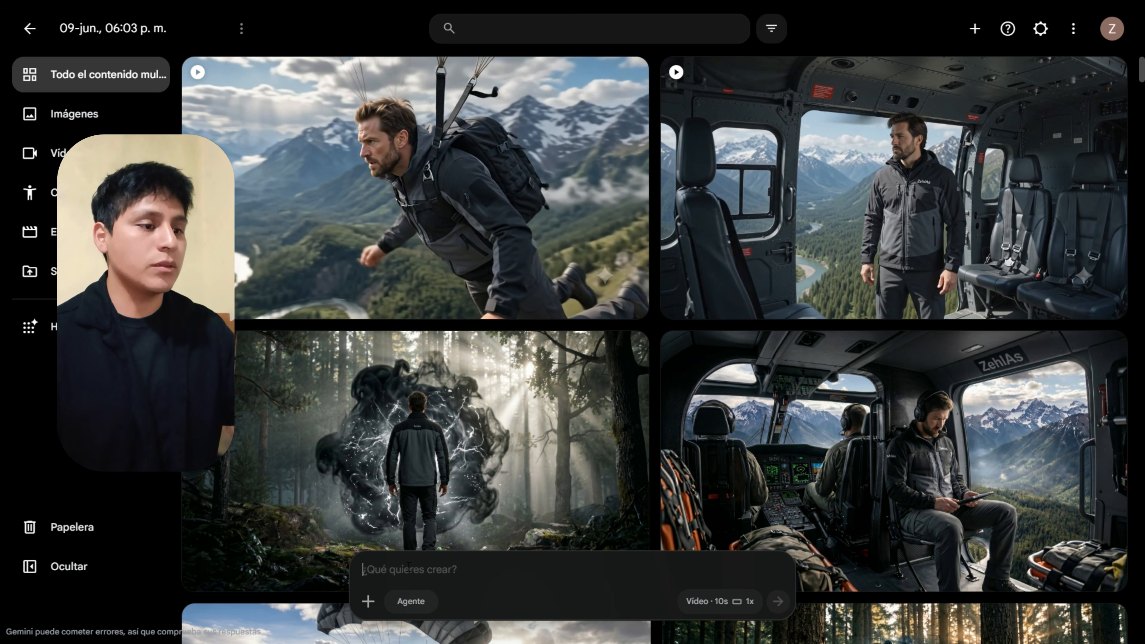
Enter the forest anomaly prompt and link [Imagen de Referencia 3].jpeg, ElMisterio.jpeg, the character image and the Sadaltager voice in it
text(Animar la [Imagen de Referencia 3]. Respetando la pose y el entorno de la imagen, la cámara realiza un traveling lento desde la espalda de @Elías mientras este camina decididamente sobre la tierra húmeda de la @escena3 rumbo a la anomalía de @ElMisterio. El humo negro denso y cuántico se mueve fluidamente y los rayos grises internos destellan iluminando los árboles. En el segundo 7, @Elías se detiene por completo, gira la cabeza ligeramente para quedar en un plano de perfil hacia la cámara y sincroniza sus labios de forma natural para decir con la @VozDeElías: "Ya es tarde para volver... Sea lo que sea que esté ahí abajo, ya sabe que llegué." En el segundo 9.5 el video realiza un fundido a negro (fade to black) rotundo.  [REGLA DE AUDIO CRÍTICA: Generar el video ABSOLUTAMENTE SIN MÚSICA de fondo. Solo incluir el sonido ambiental de pisadas en el bosque, un sutil zumbido eléctrico de baja frecuencia proveniente de la anomalía y la voz final de Elías].)
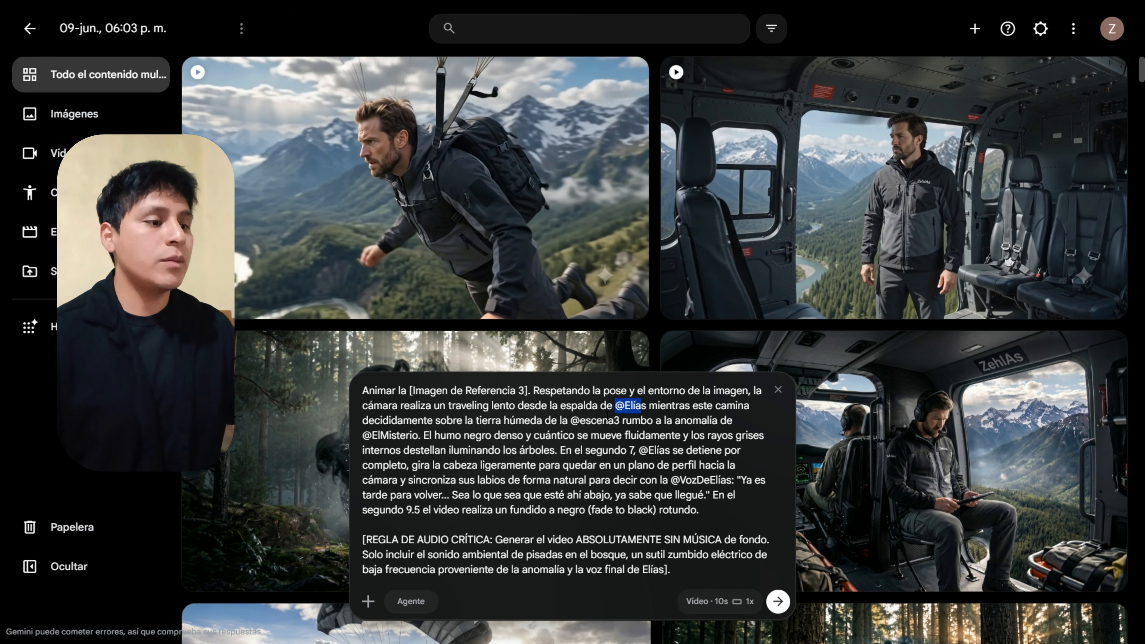
drag(533, 391, 424, 391)
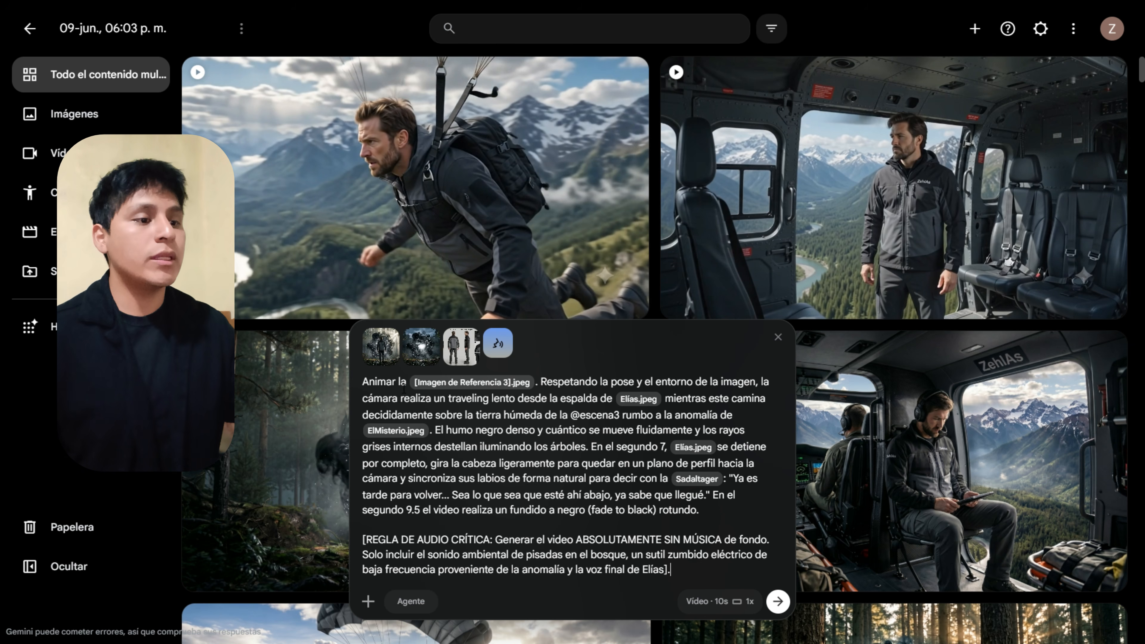
Review the forest prompt's camera, movement, dialogue and audio instructions together with its video generation settings
drag(359, 384, 637, 399)
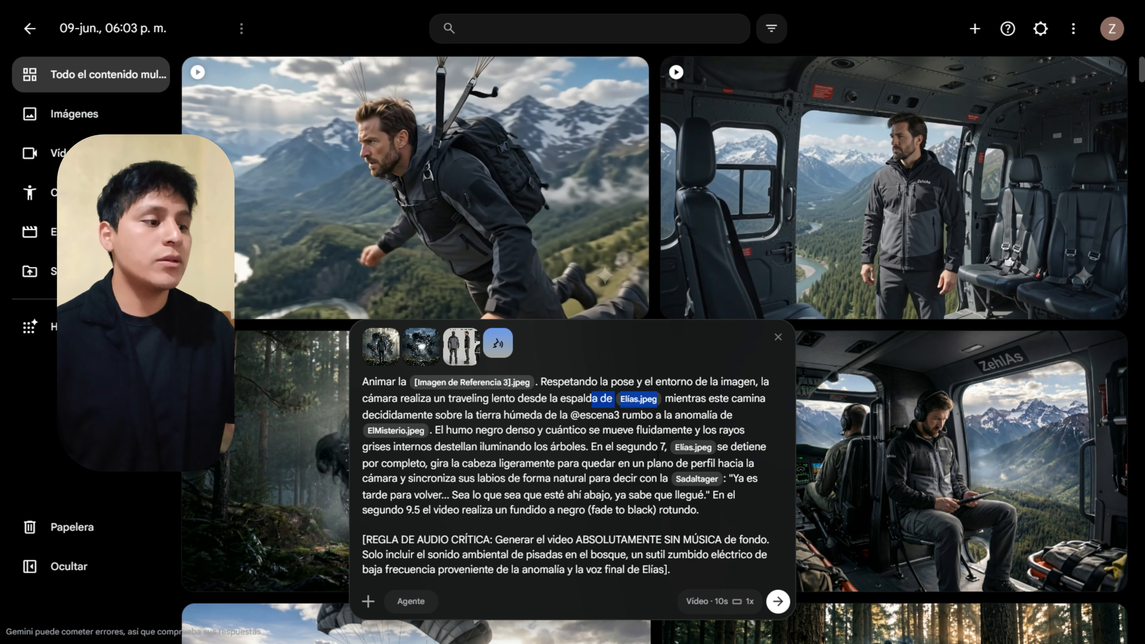
drag(661, 464, 730, 448)
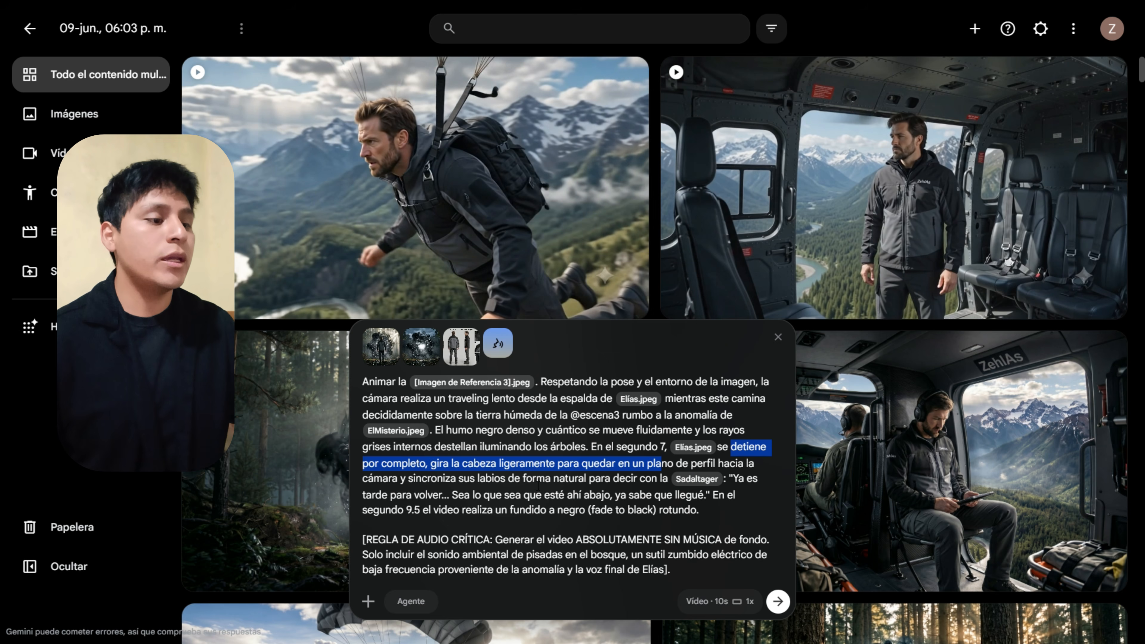
drag(685, 575, 496, 494)
click(720, 601)
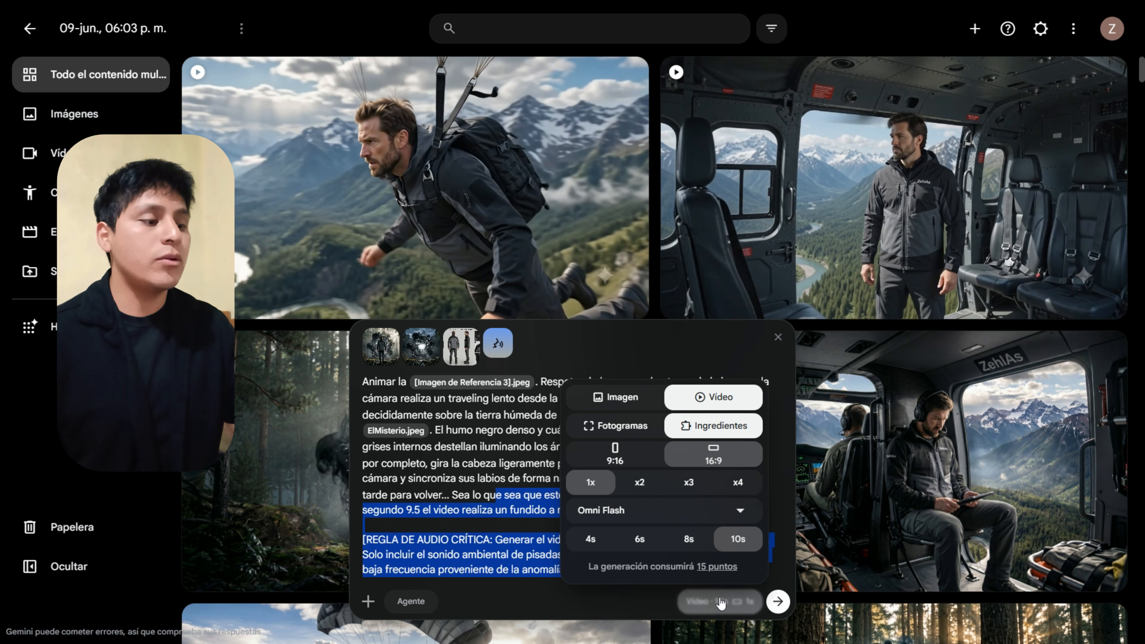
click(749, 599)
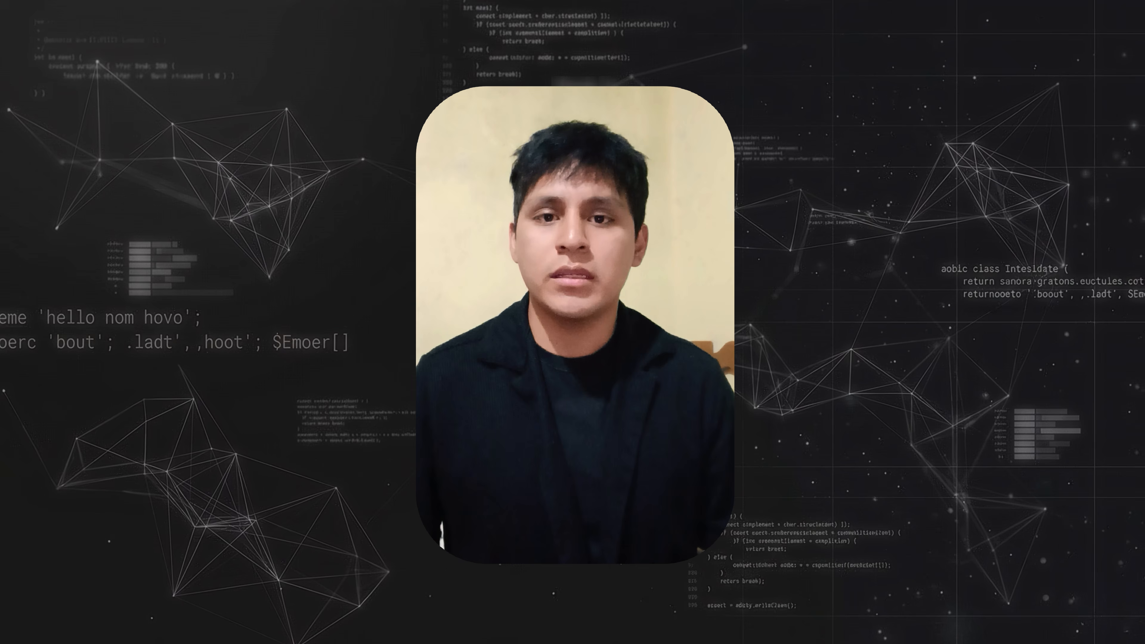